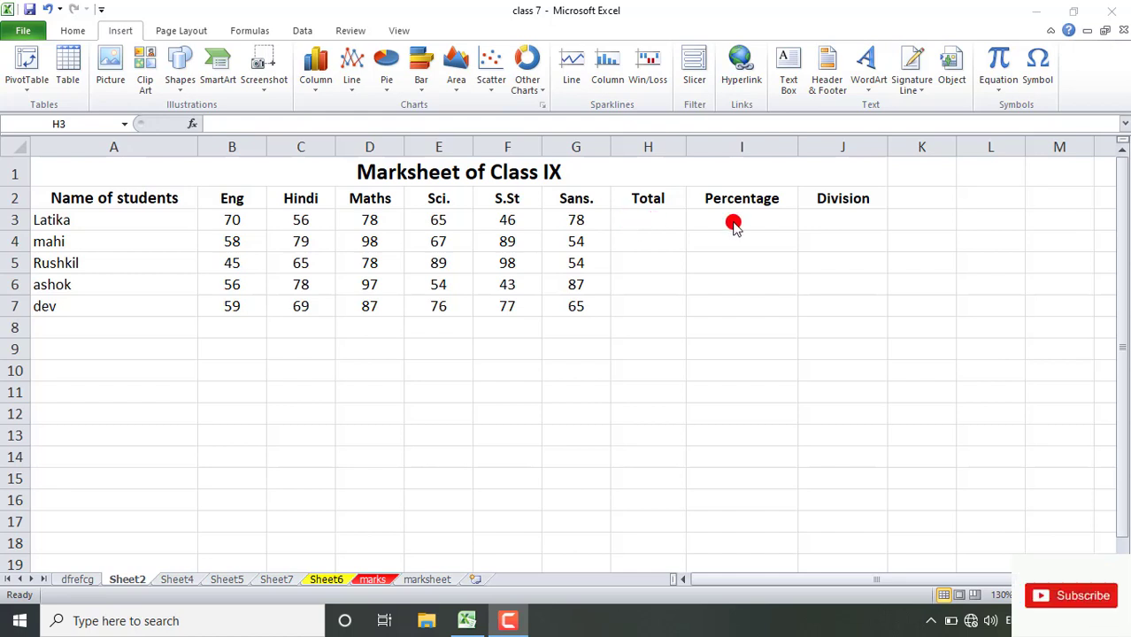
- Total the first student's six subject marks in B3:G3 with AutoSum, placing the sum in H3
left_click(635, 222)
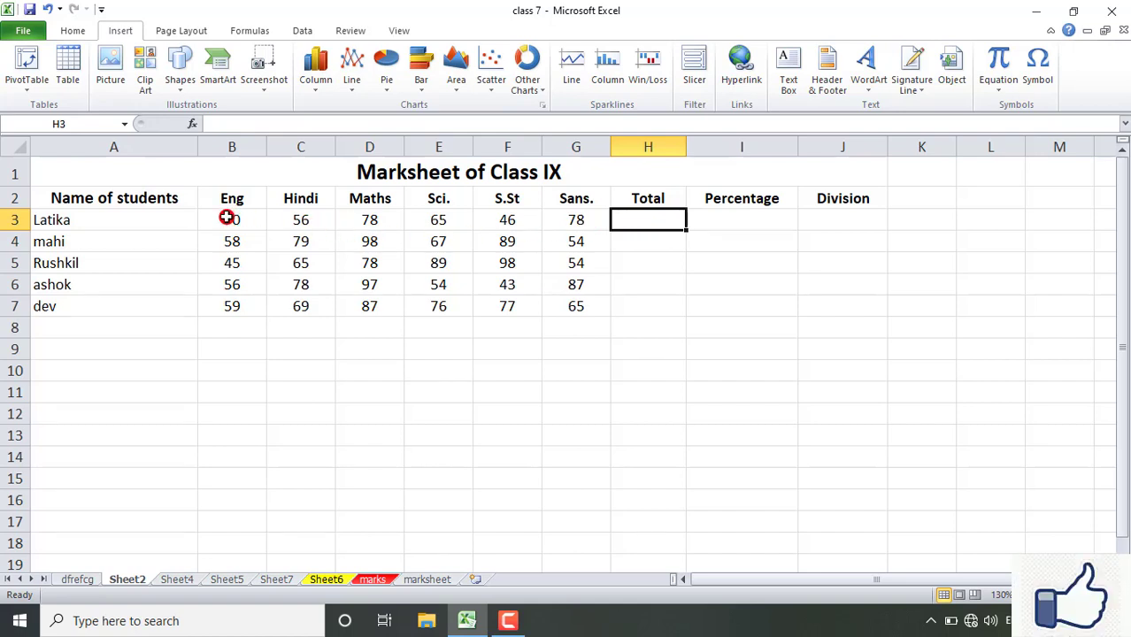
left_click_drag(231, 218, 561, 222)
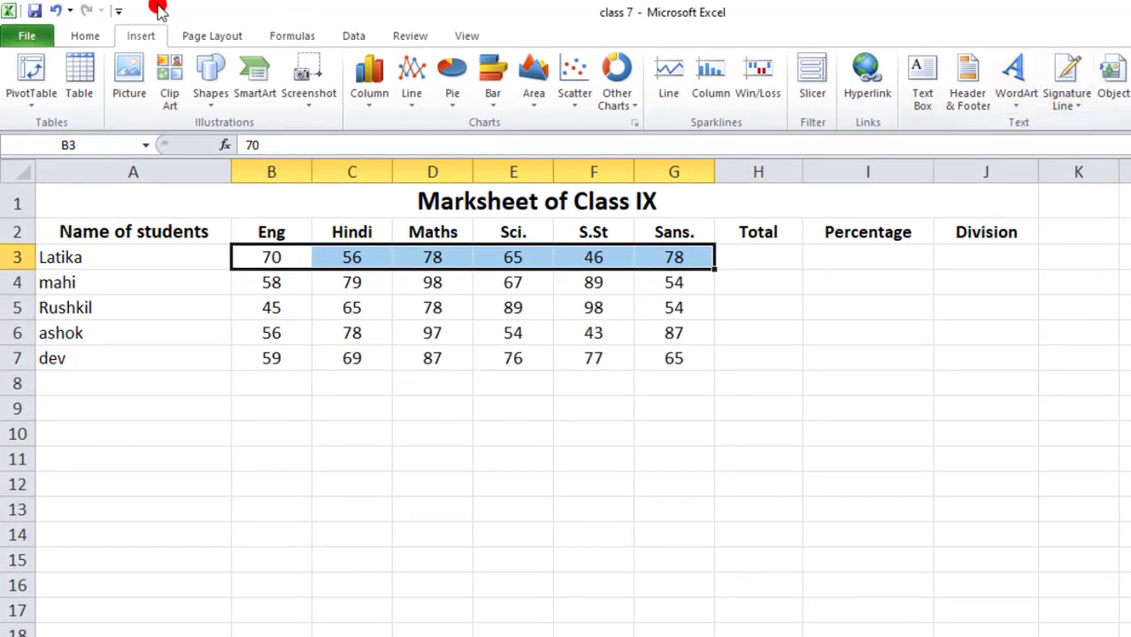
left_click(85, 38)
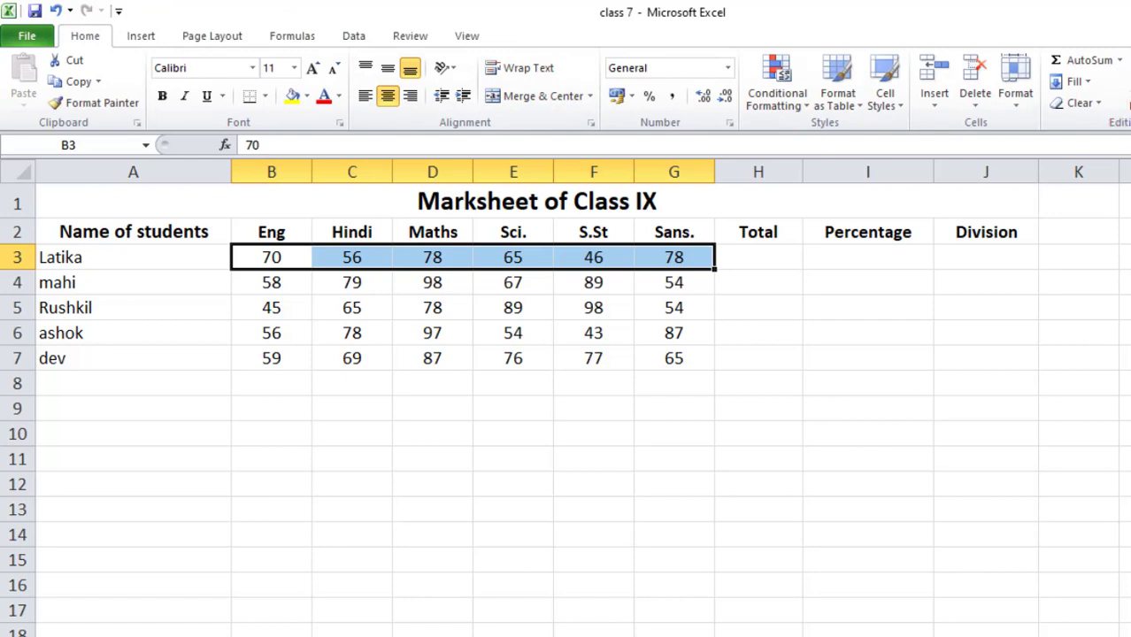
left_click(1121, 66)
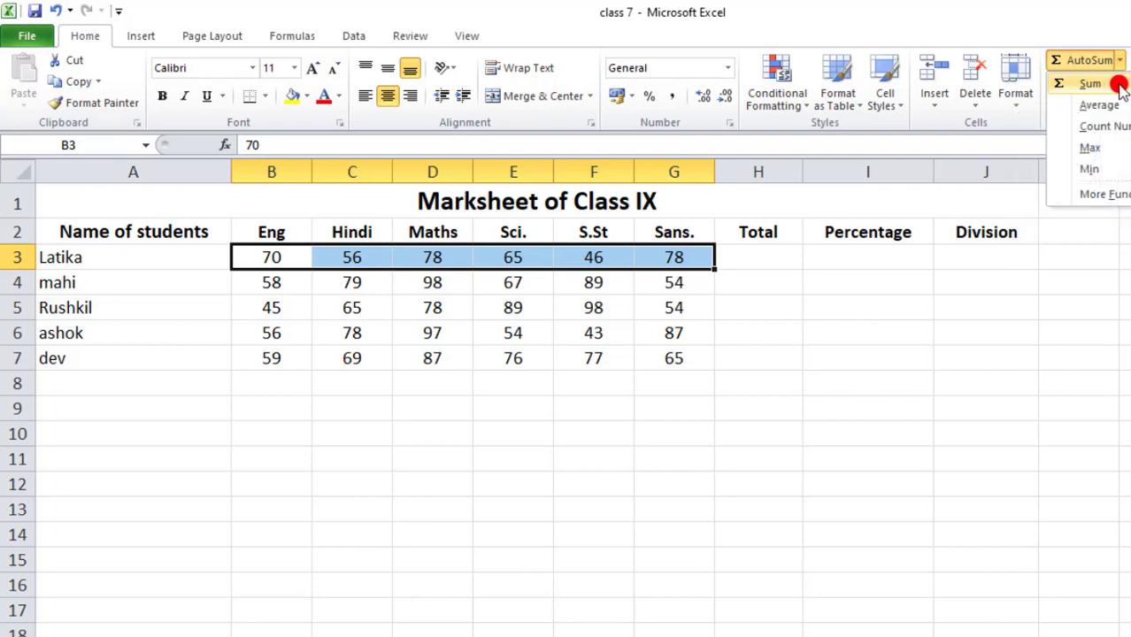
left_click(1119, 85)
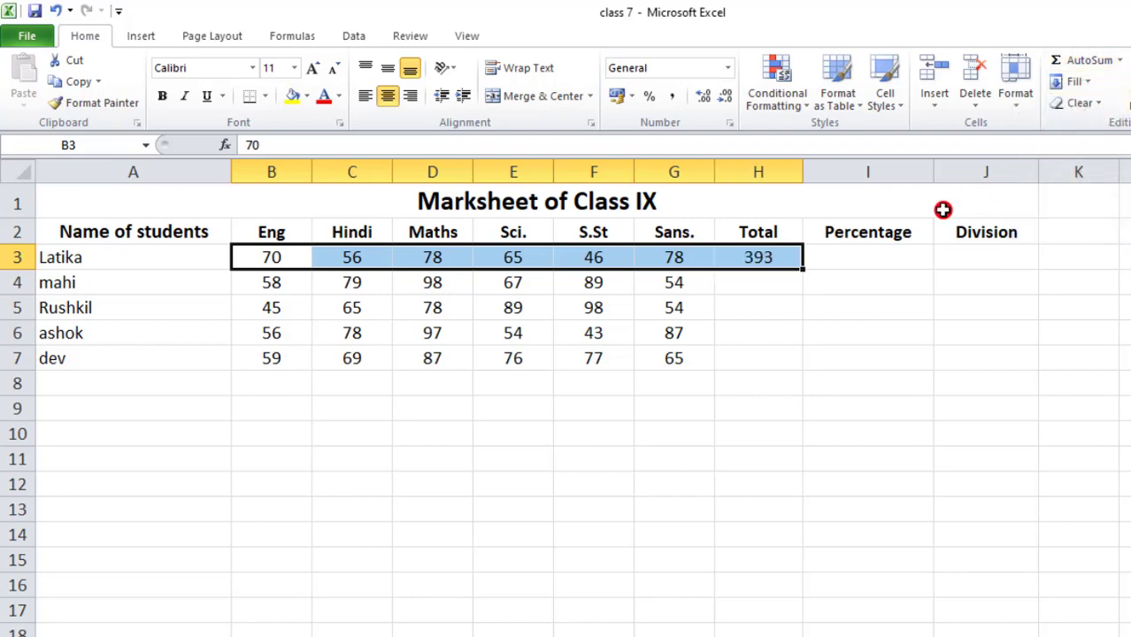
left_click(773, 260)
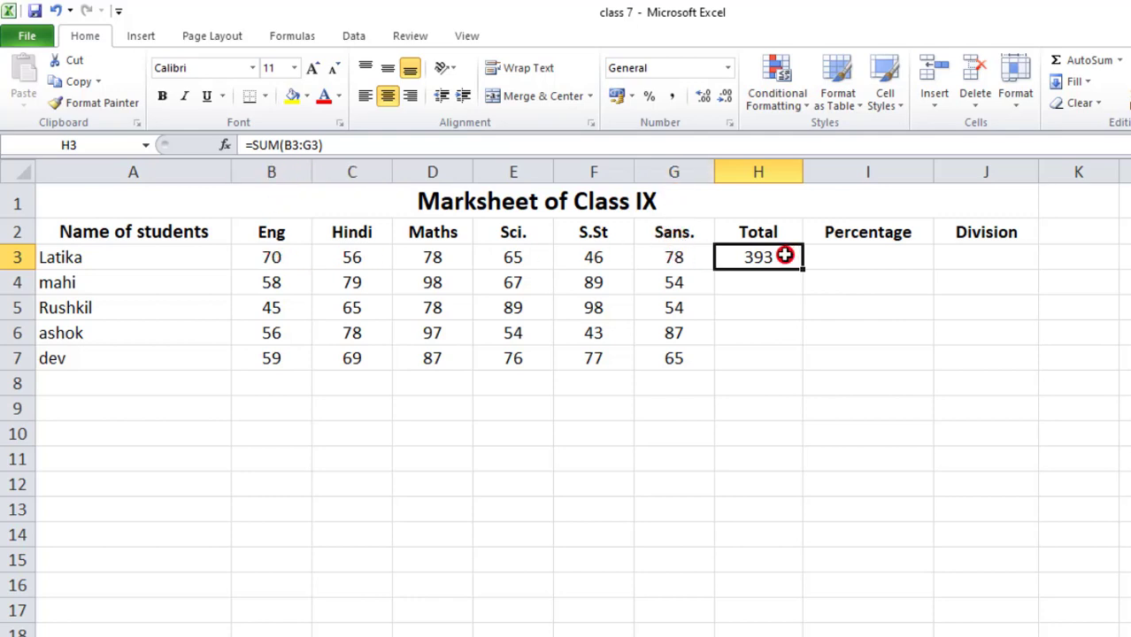
- Calculate the first student's percentage in I3 with the formula =H3/600*100
left_click(861, 258)
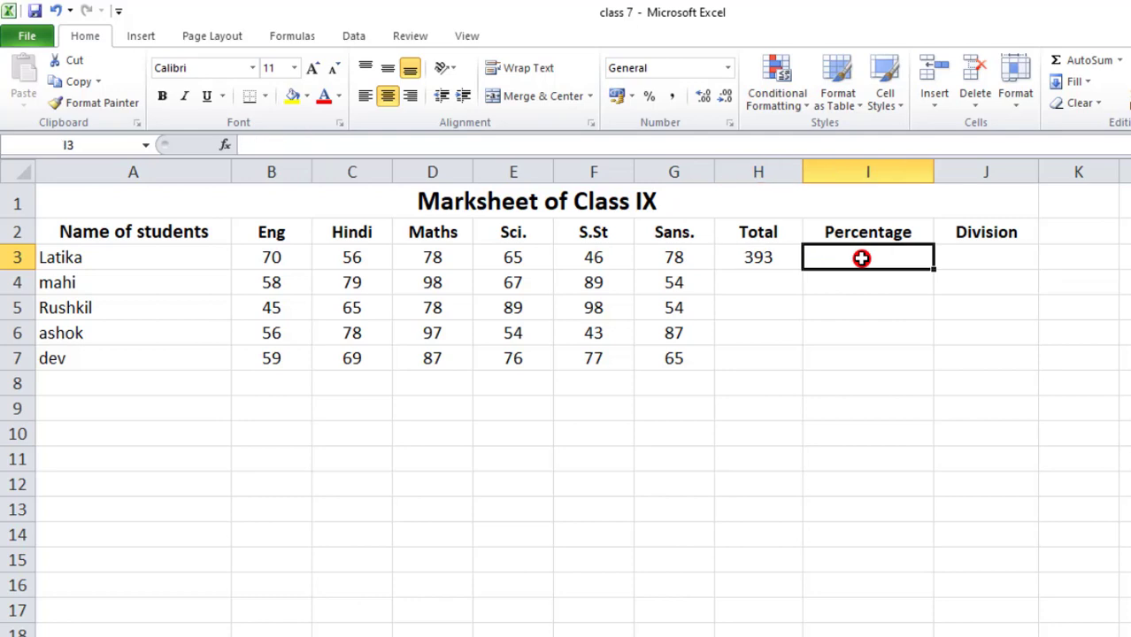
type("=")
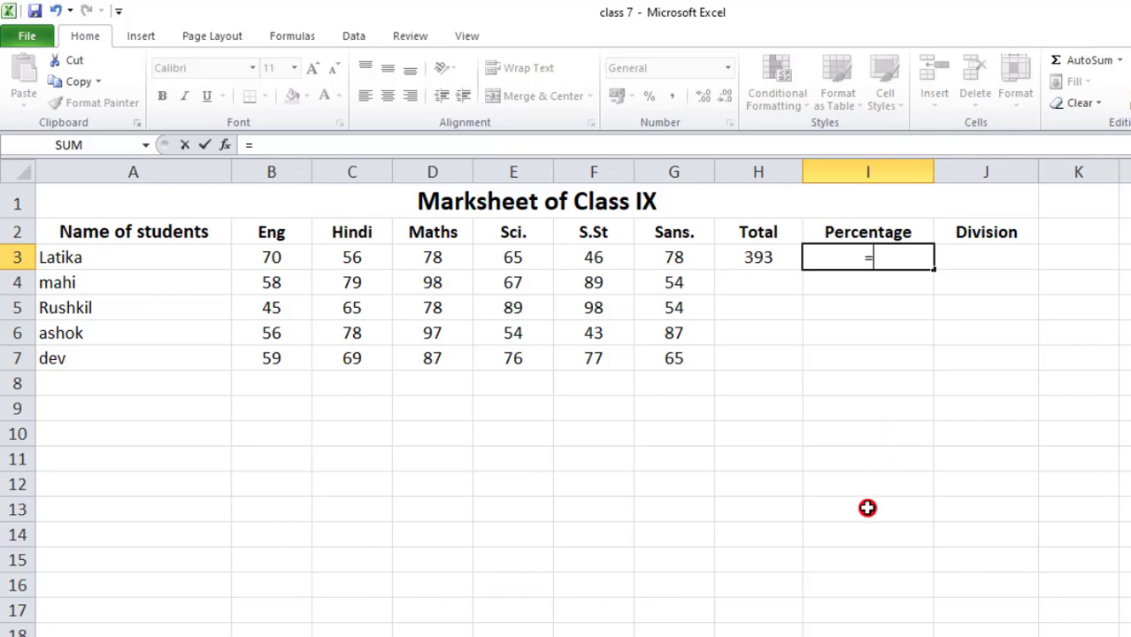
type("393")
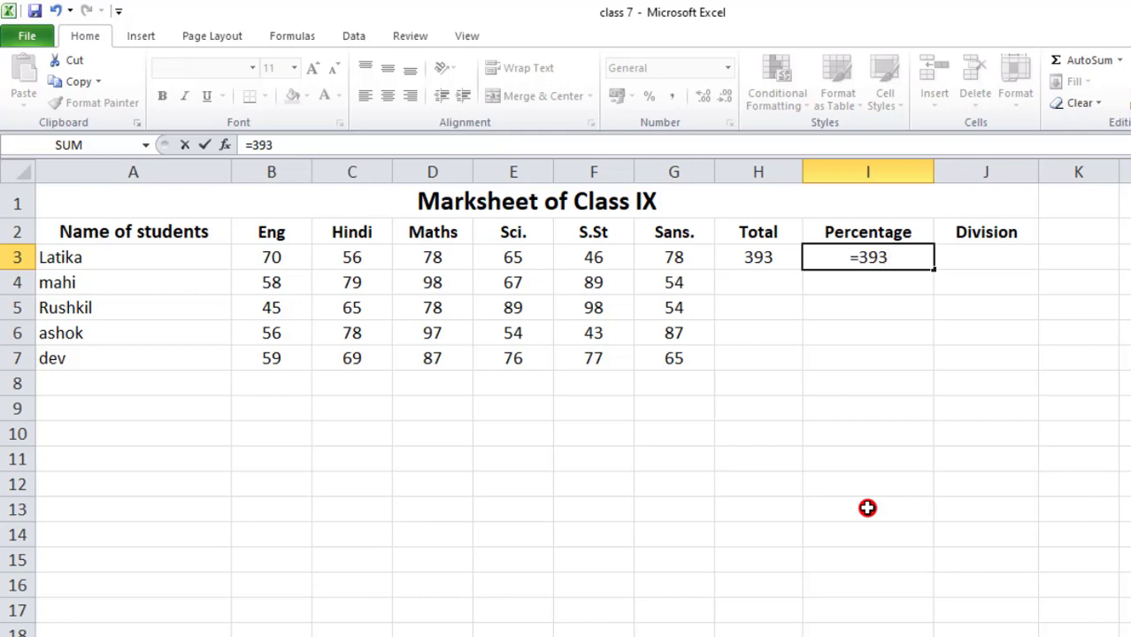
key("BackSpace")
key("BackSpace")
key("BackSpace")
left_click(759, 258)
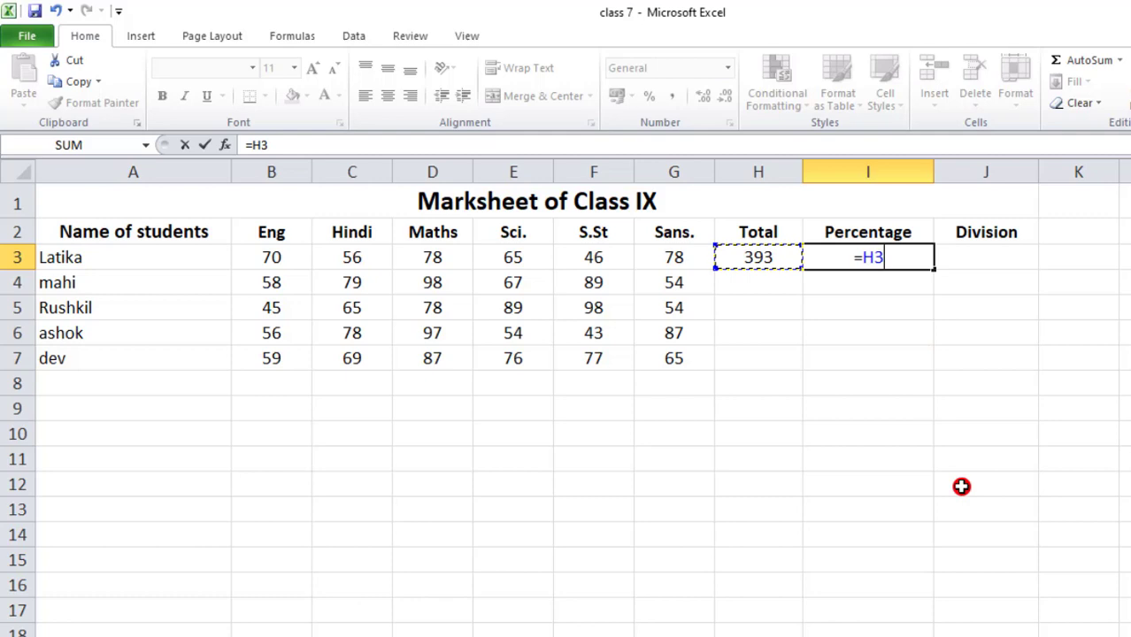
type("/")
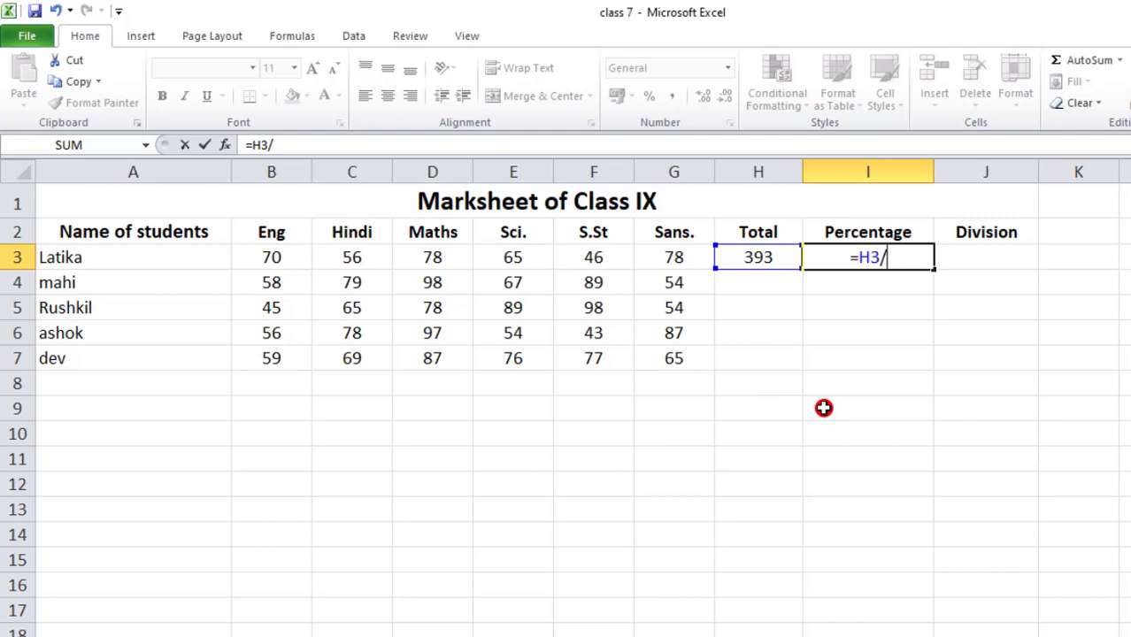
type("6000")
key("BackSpace")
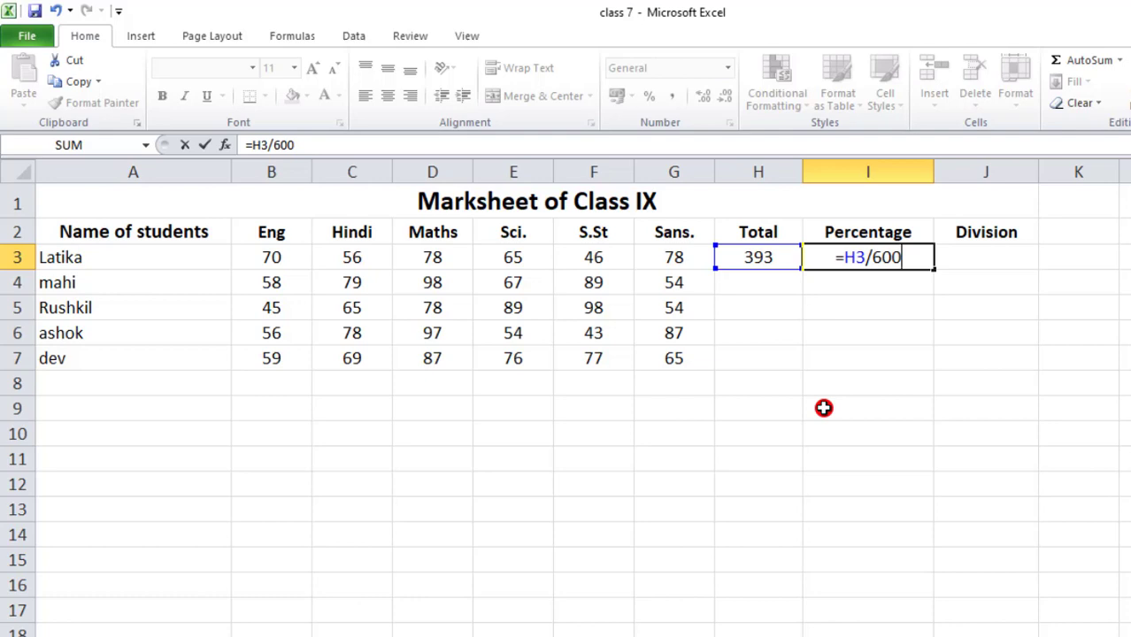
type("*")
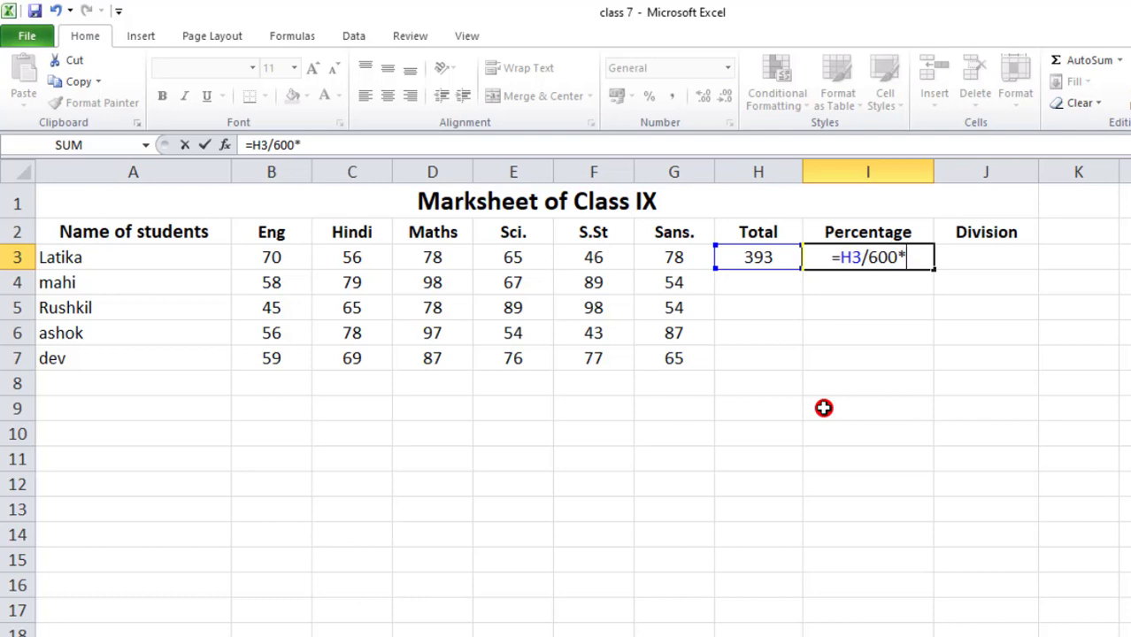
type("100")
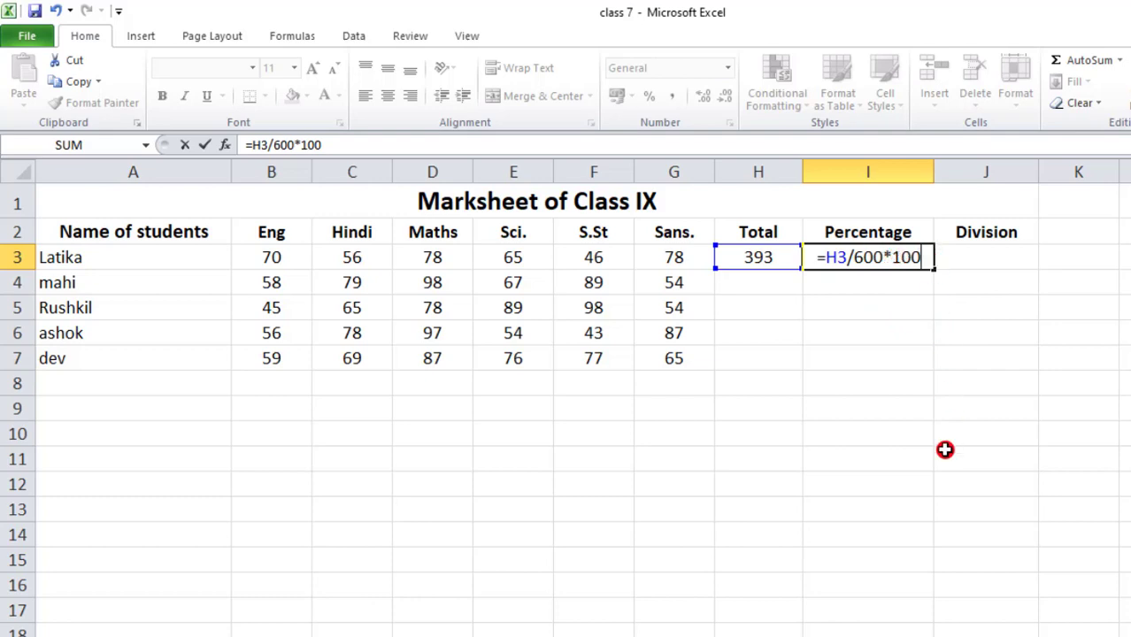
key("Return")
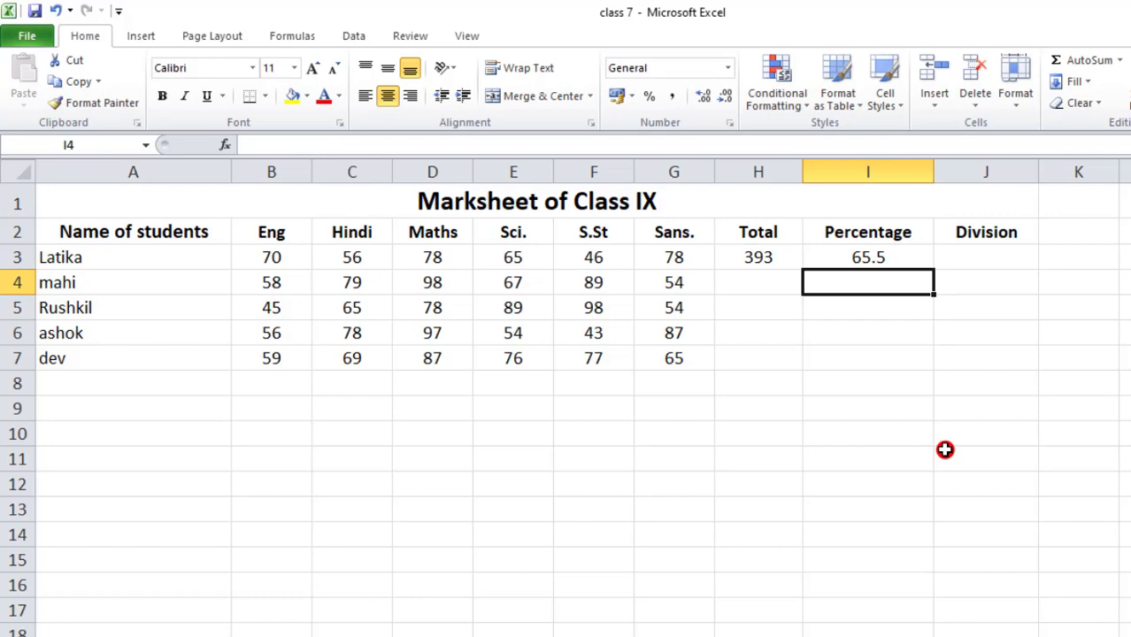
- Total the second student's marks in B4:G4 with AutoSum, placing the sum in H4
left_click(746, 278)
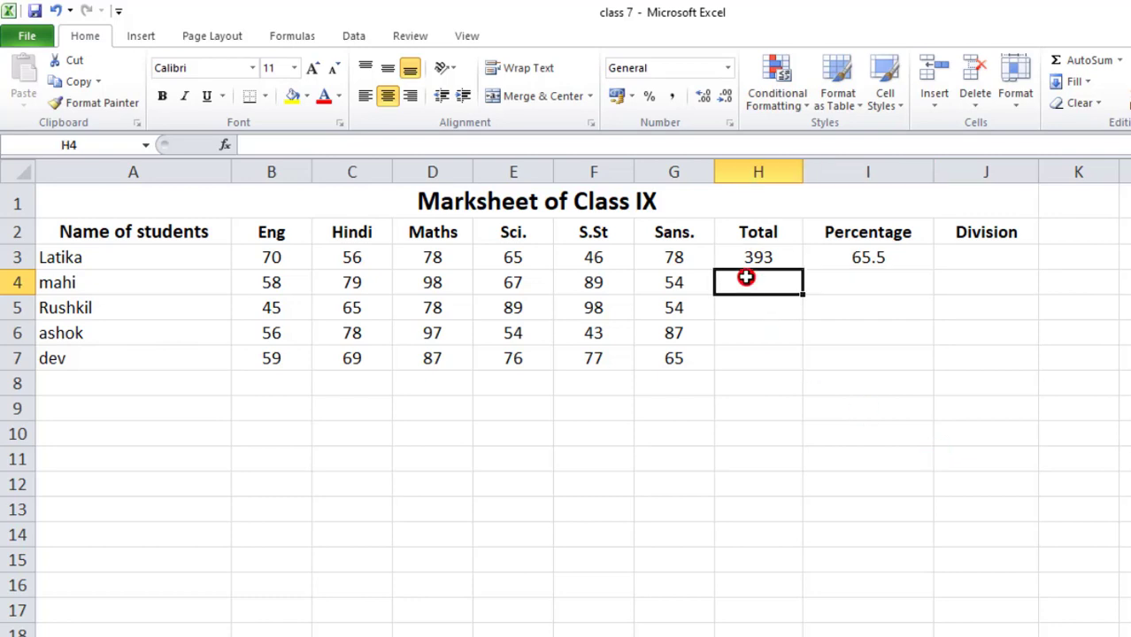
left_click_drag(270, 284, 668, 285)
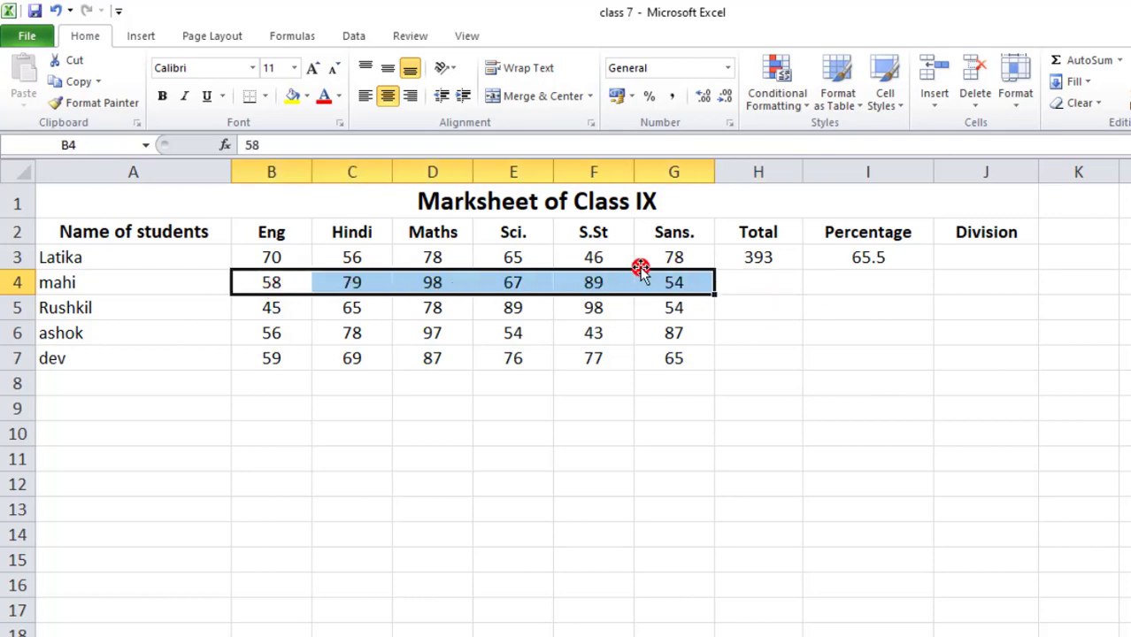
left_click(1120, 64)
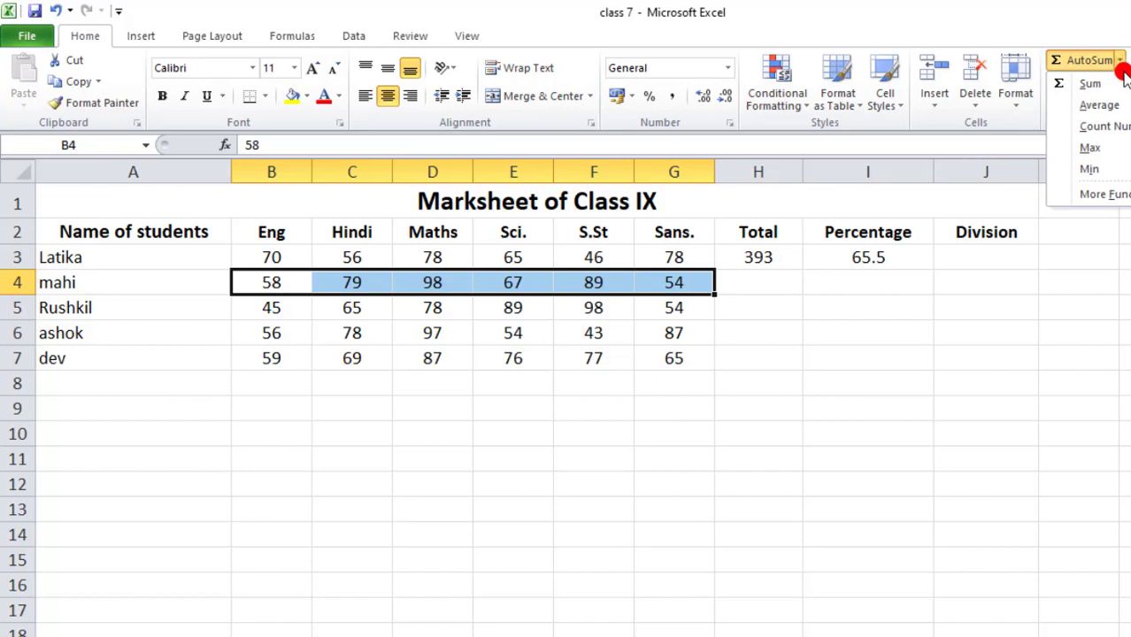
left_click(1091, 83)
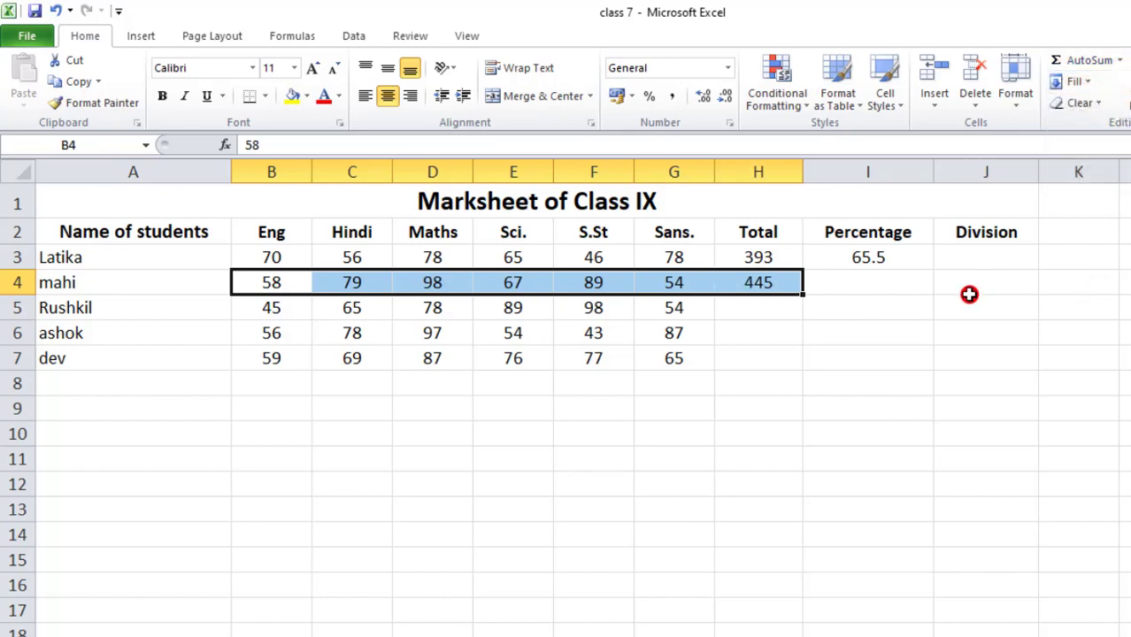
- Calculate the second student's percentage in I4 with the formula =H4/600*100
left_click(883, 283)
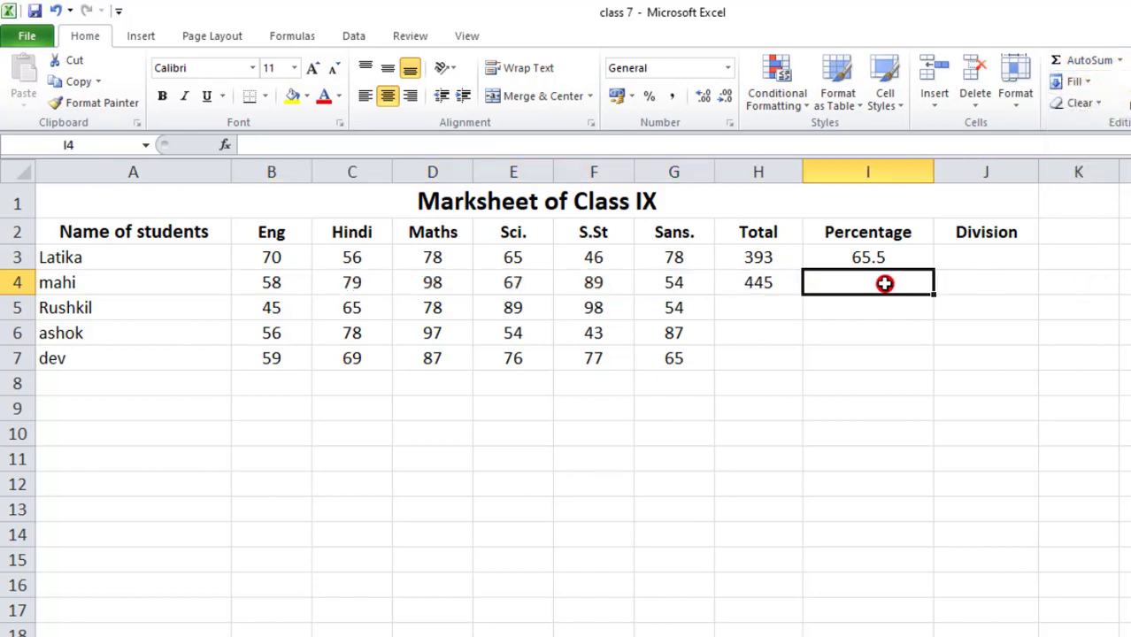
type("=")
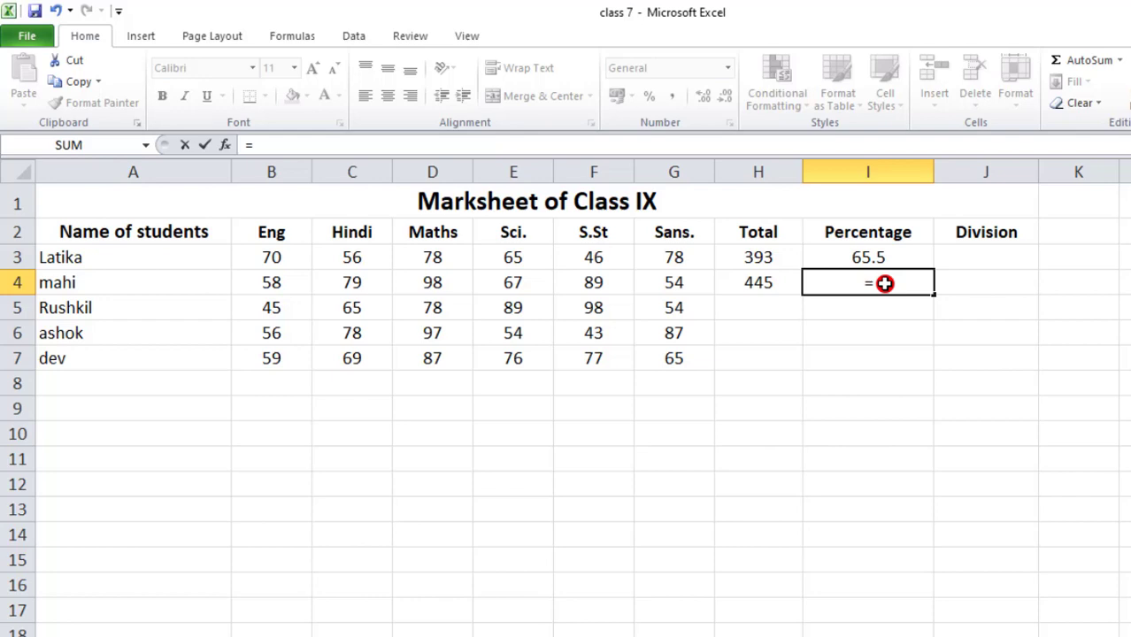
left_click(777, 285)
type("/")
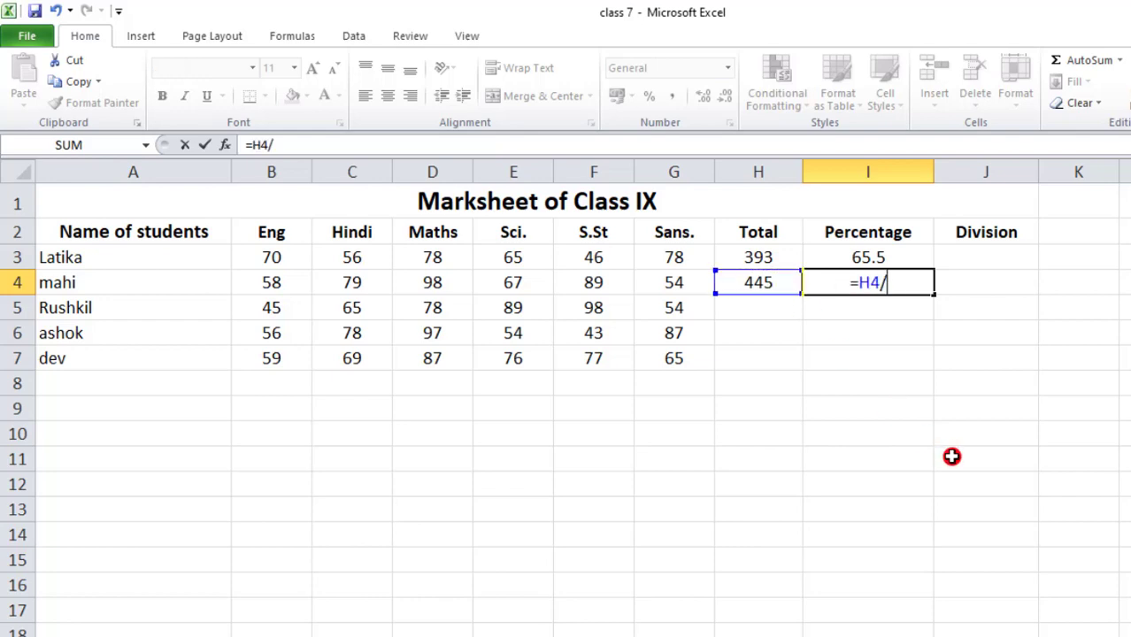
type("600")
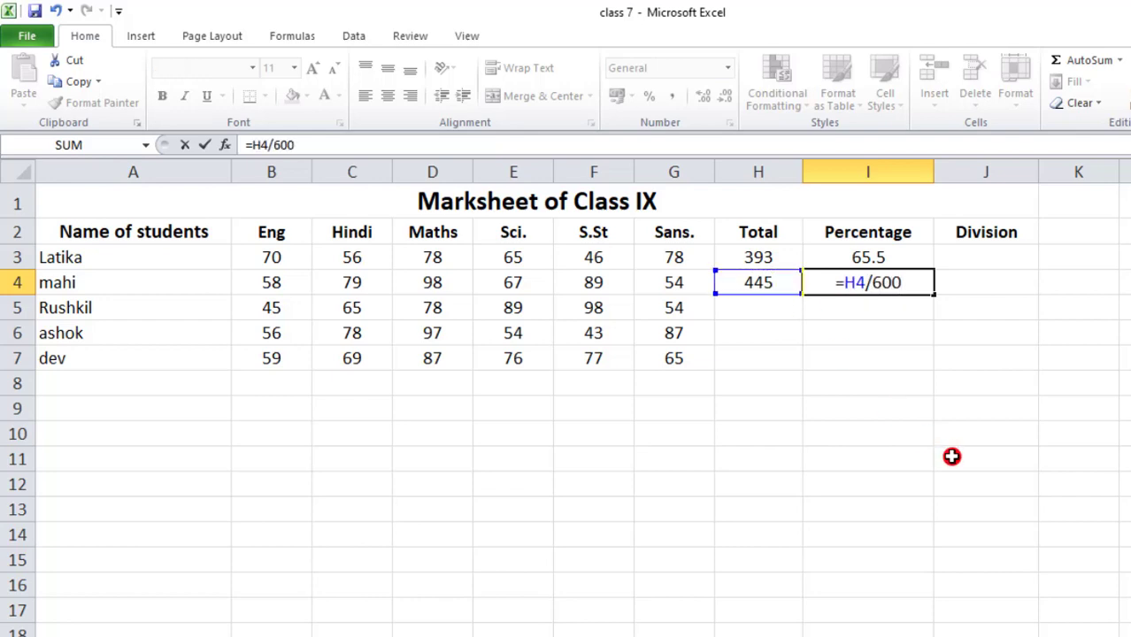
type("*1")
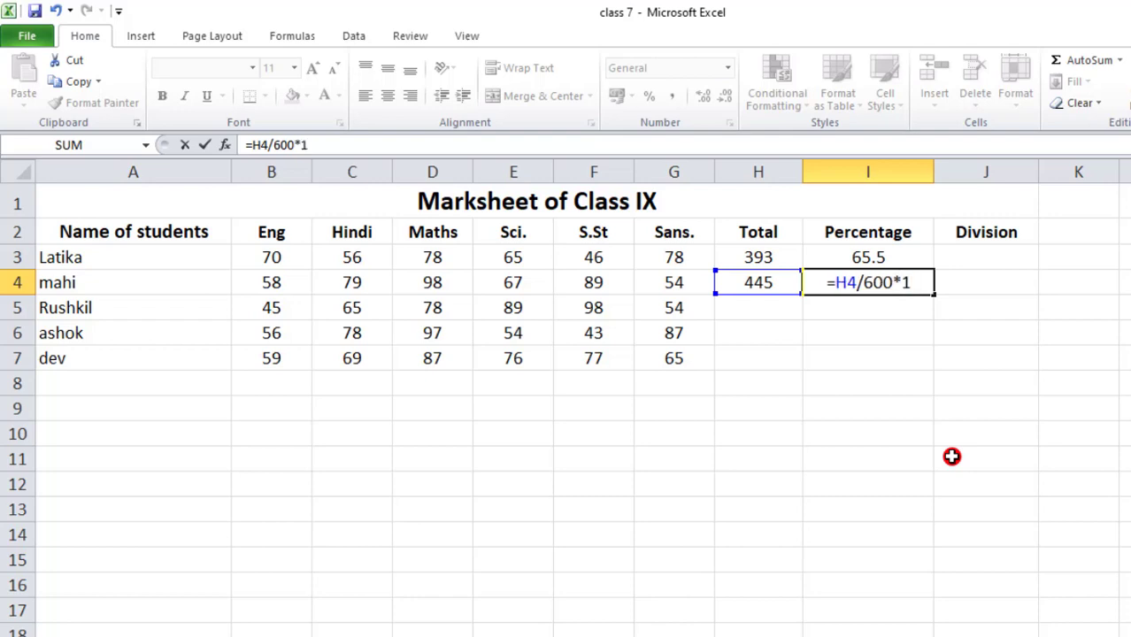
type("00")
key("Return")
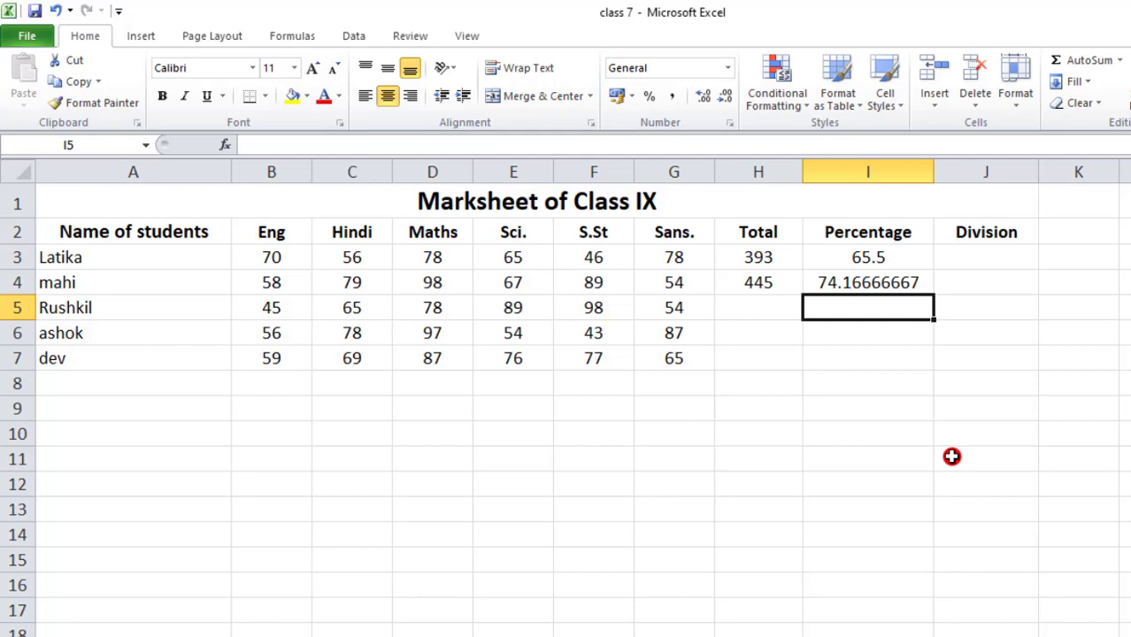
- Reduce the percentage in I4 to two decimal places
left_click(852, 284)
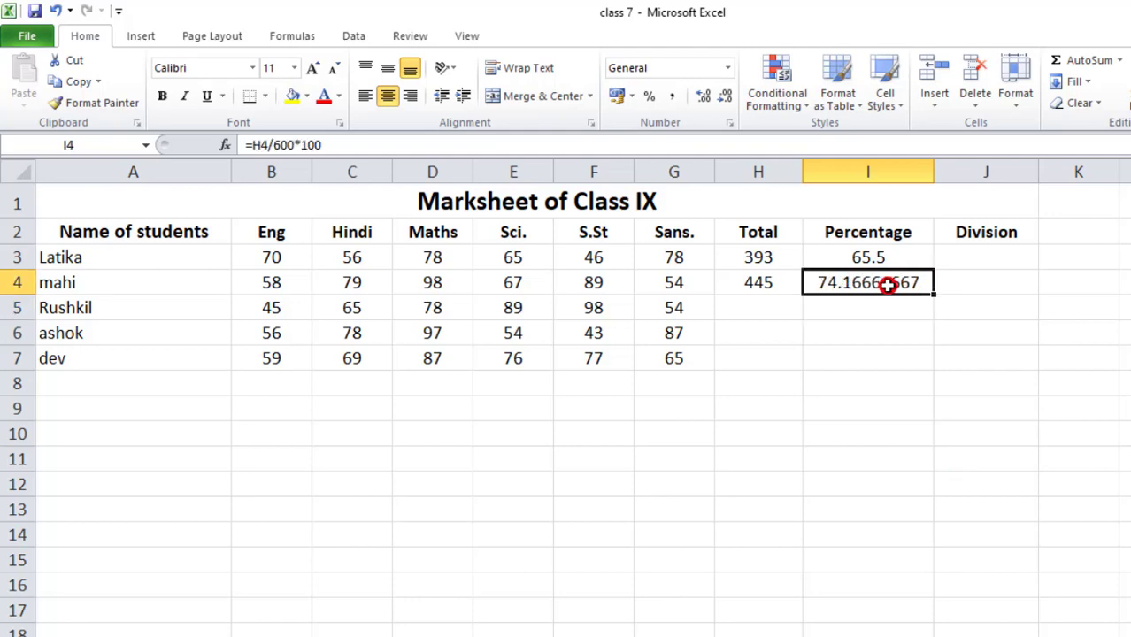
left_click(726, 99)
left_click(726, 99)
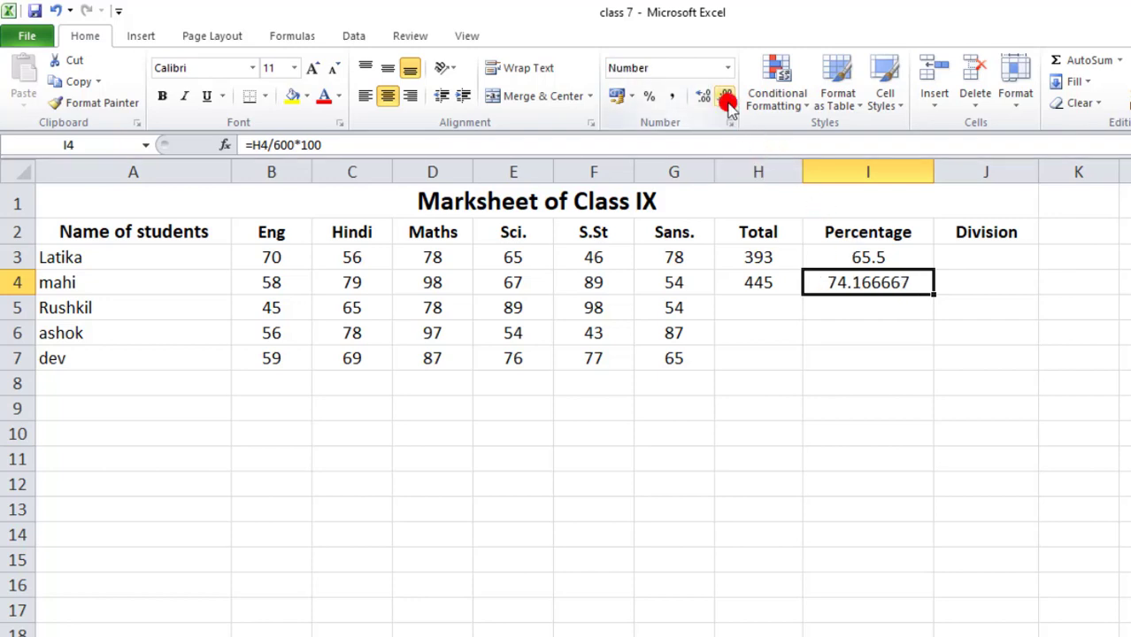
left_click(726, 99)
left_click(726, 99)
left_click(726, 99)
left_click(726, 100)
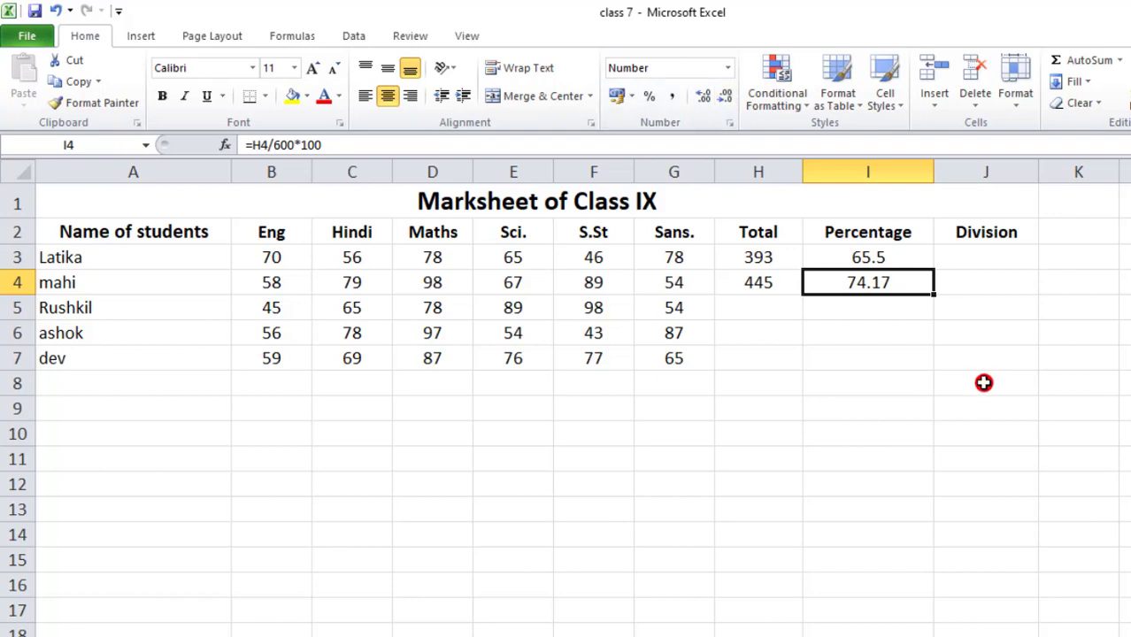
- Begin the first student's division formula in J3 with an IF that returns "first" when I3>85
left_click(963, 253)
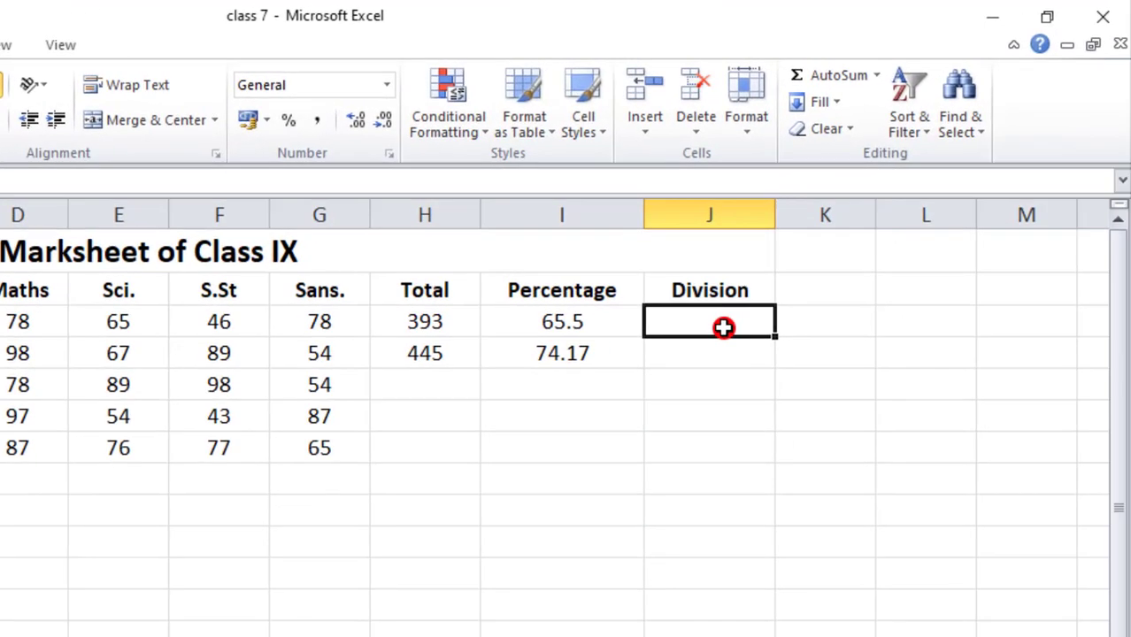
type("=if(")
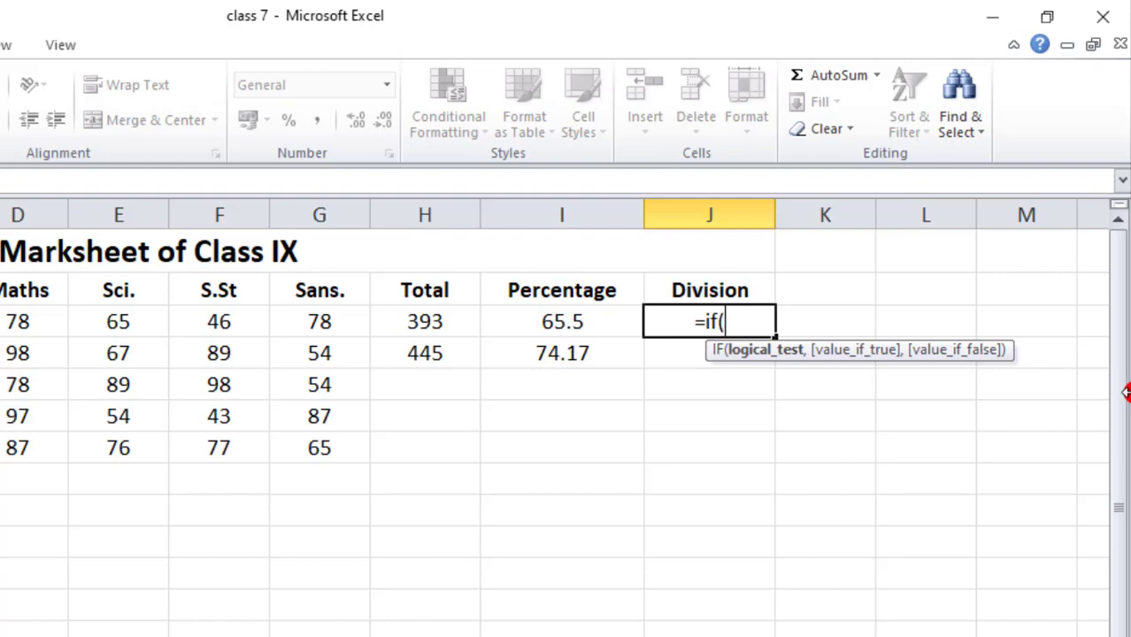
left_click(579, 325)
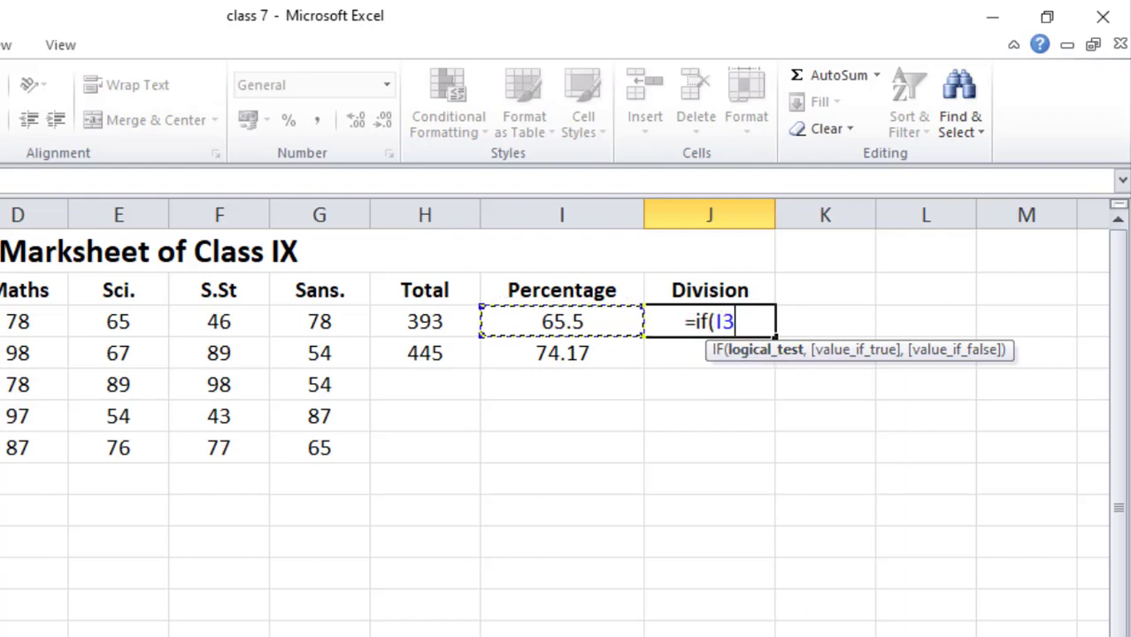
type(">")
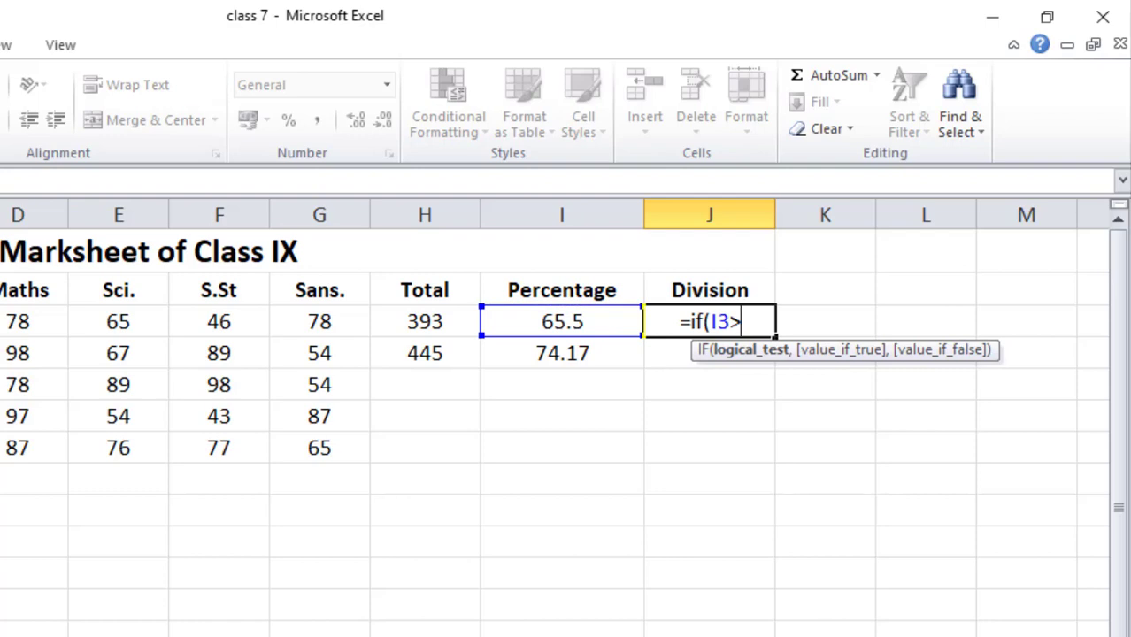
type("85")
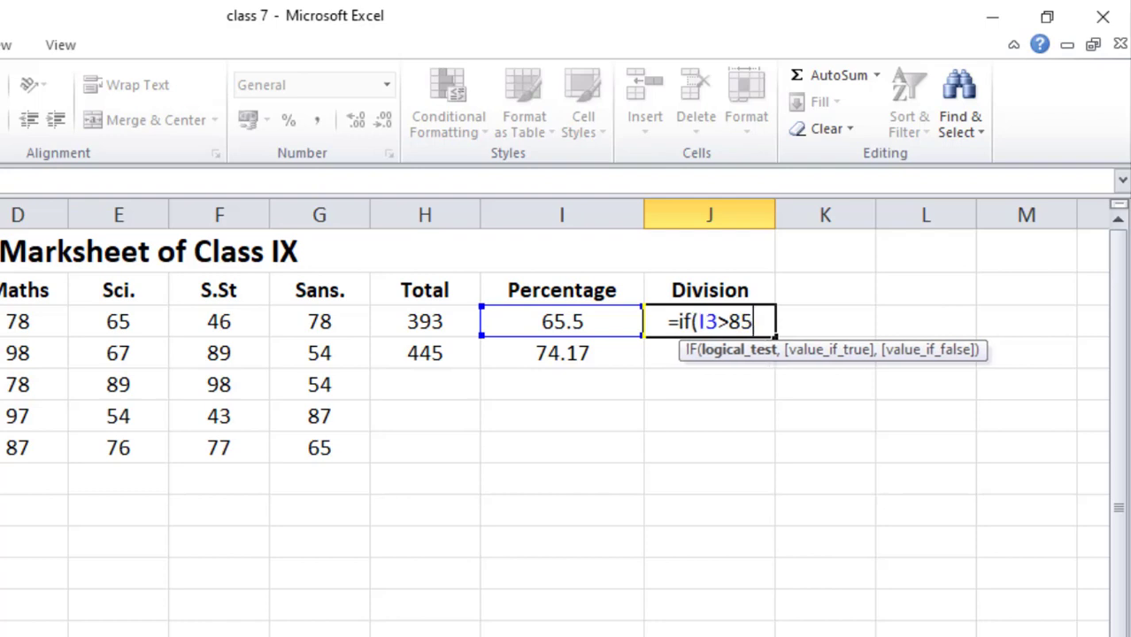
type(",")
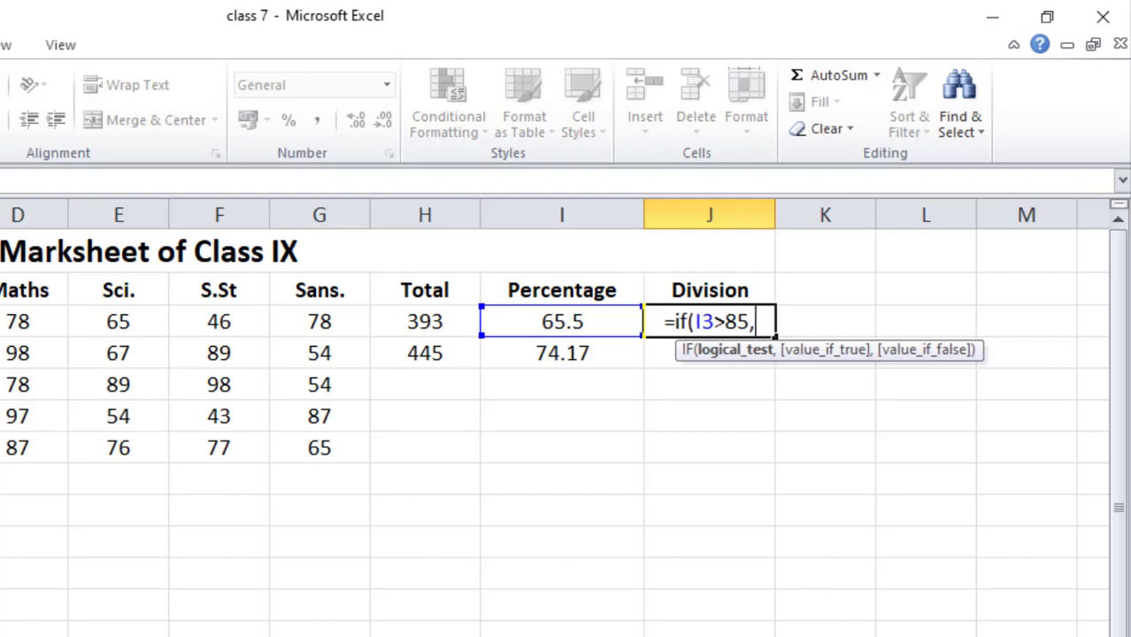
type("\"")
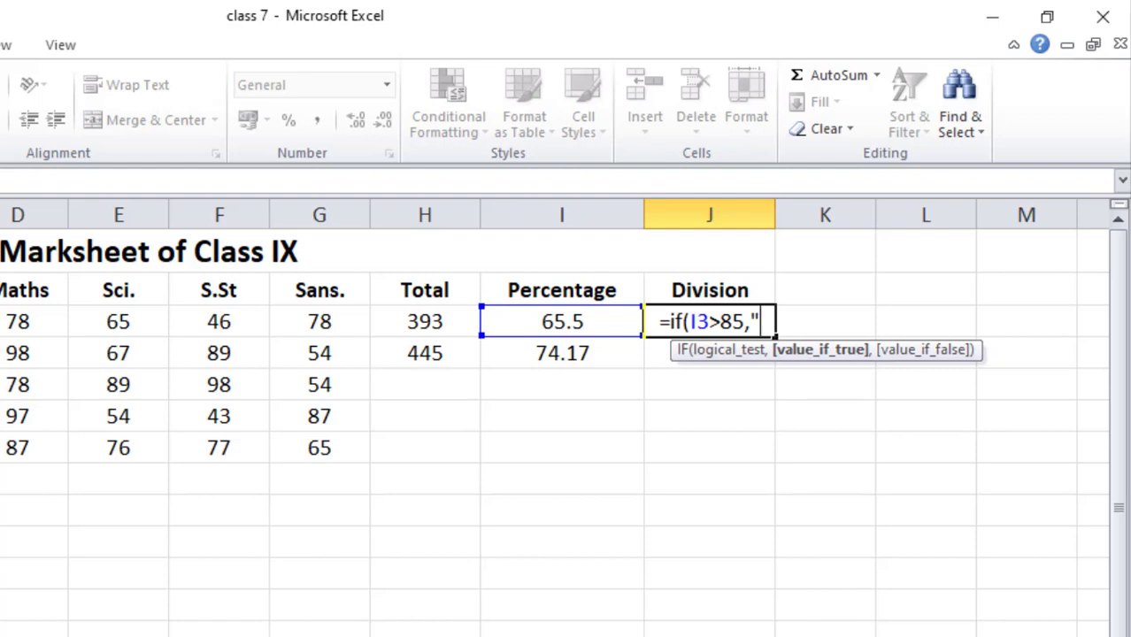
type("first\"")
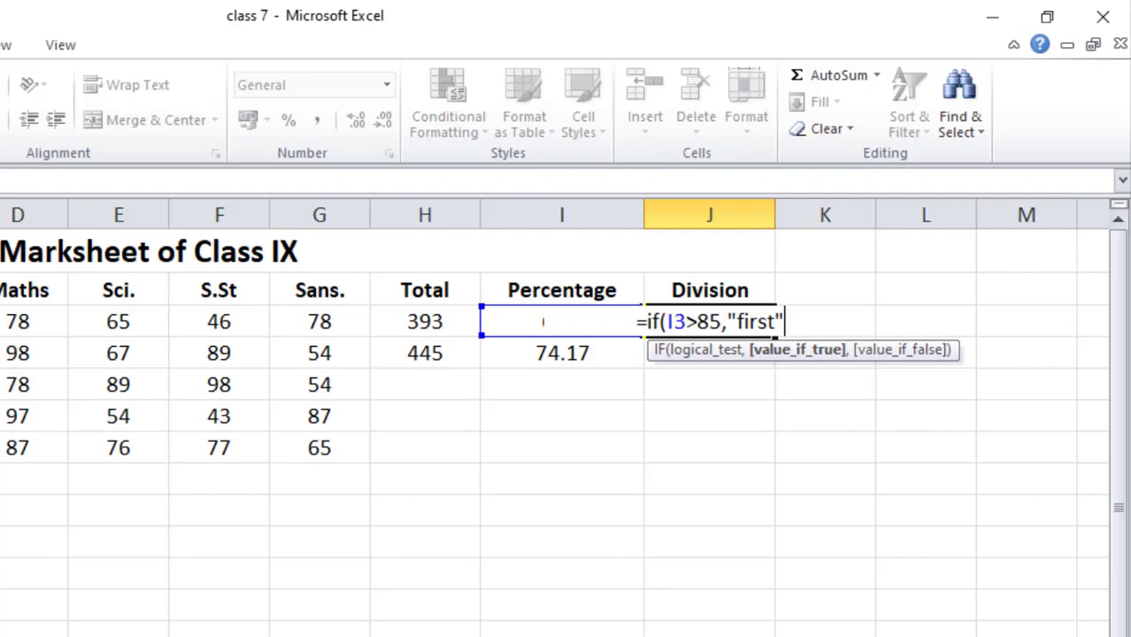
type(",")
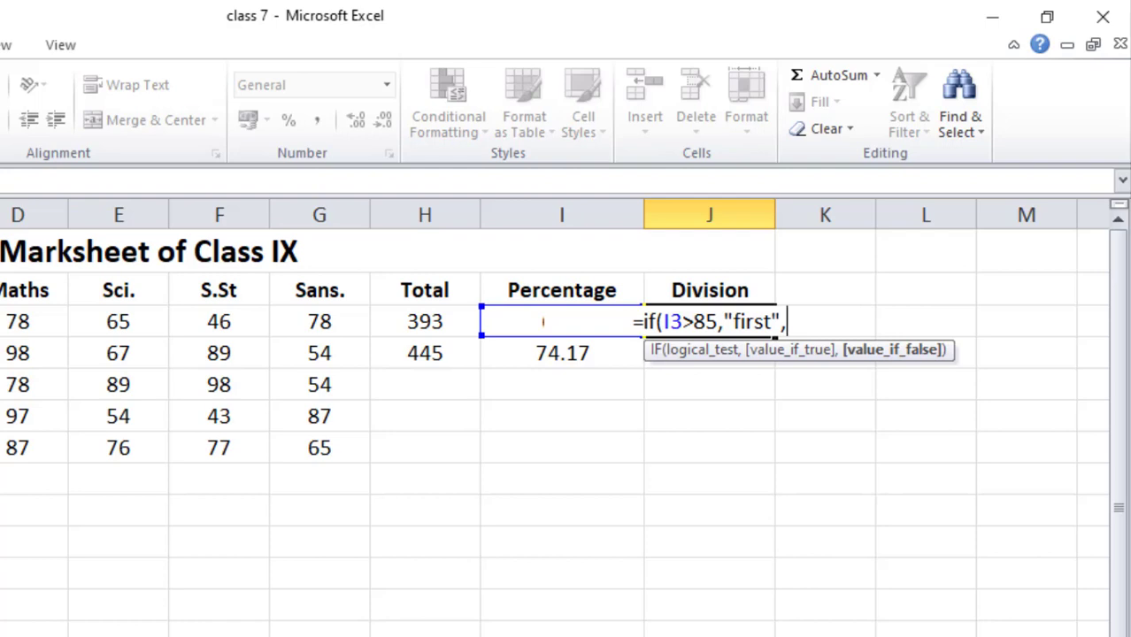
- Nest a second IF in the J3 formula that returns "second" when I3>=65
type("if(")
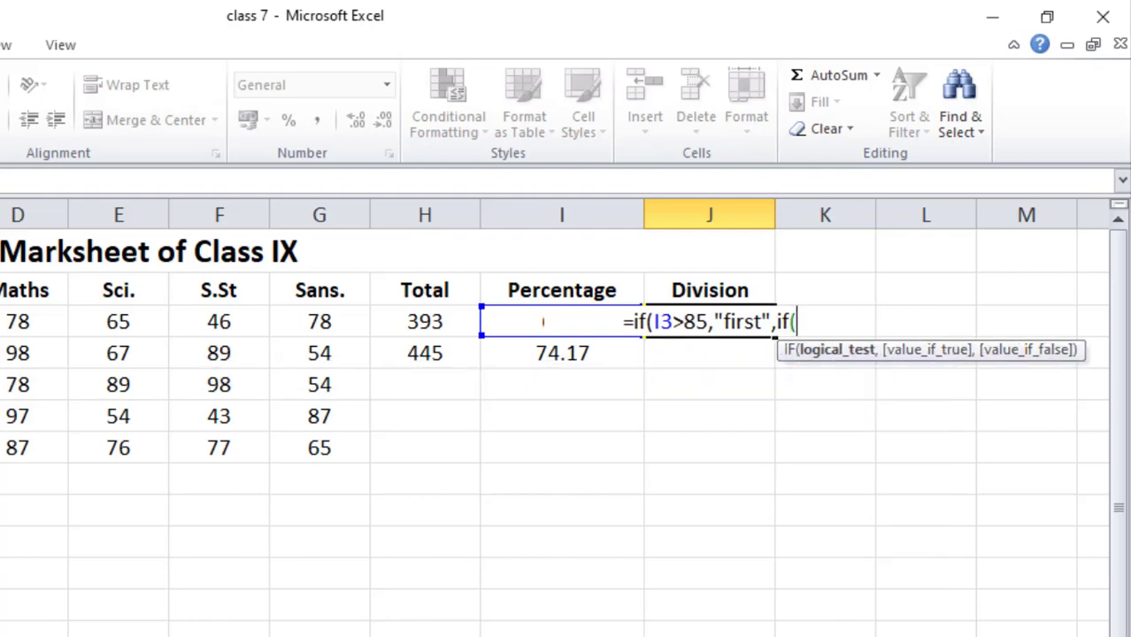
type("i3")
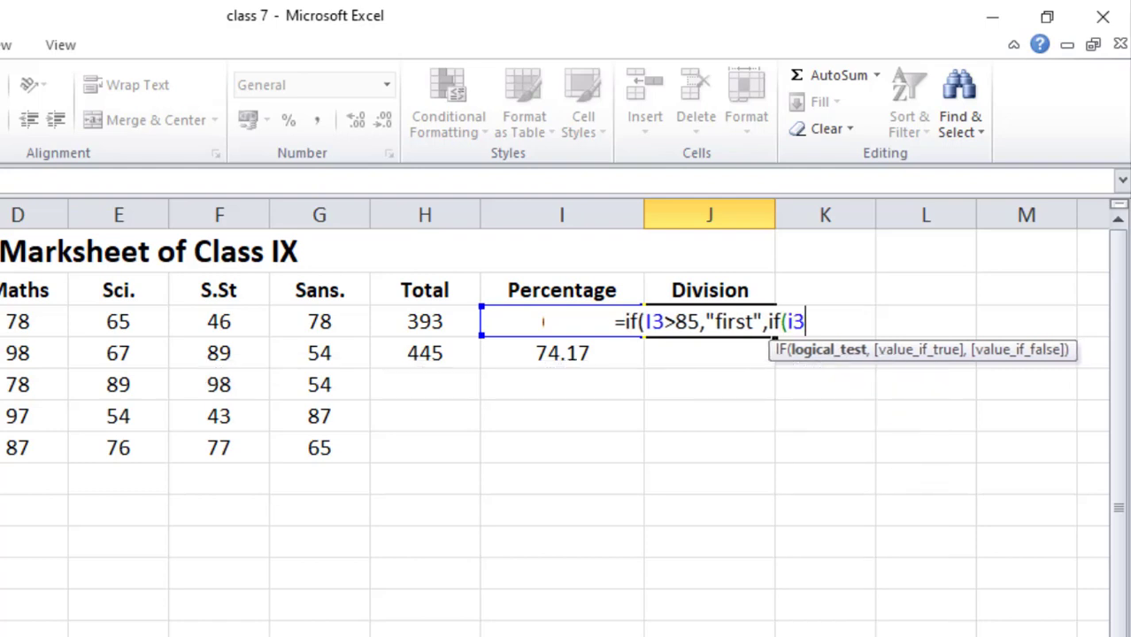
type(">=65")
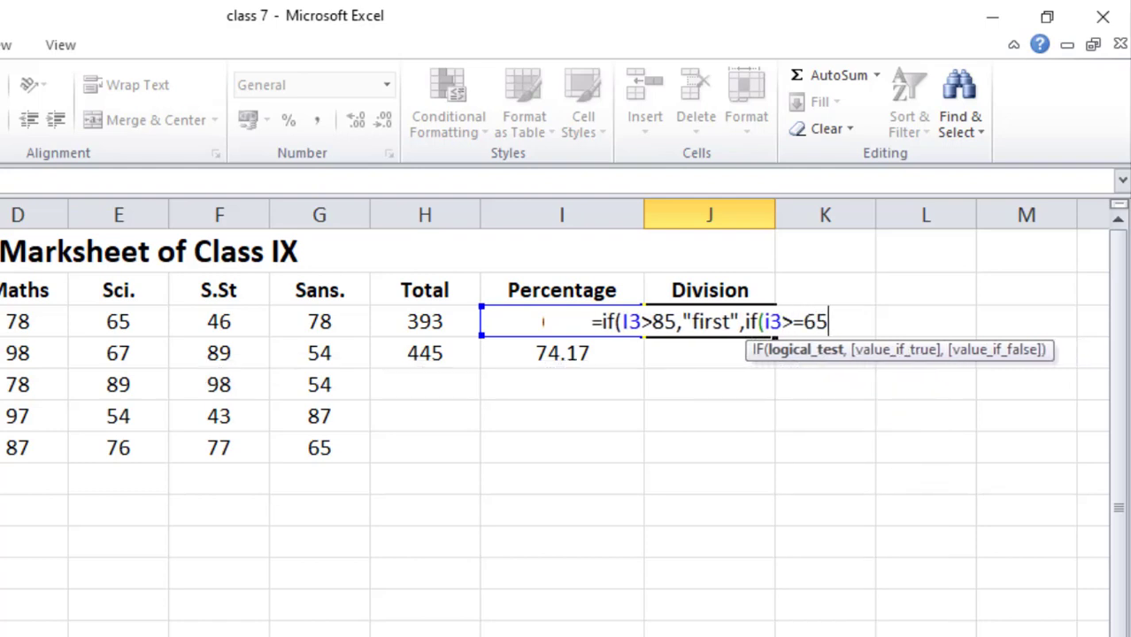
type(",")
key("BackSpace")
type(",\"")
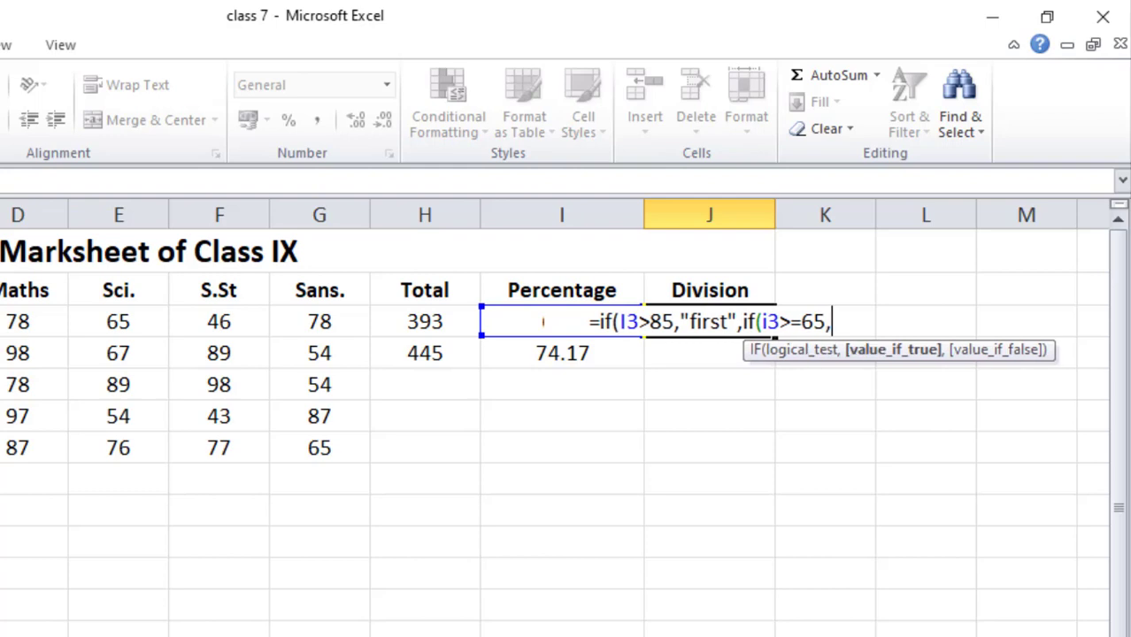
type("sec")
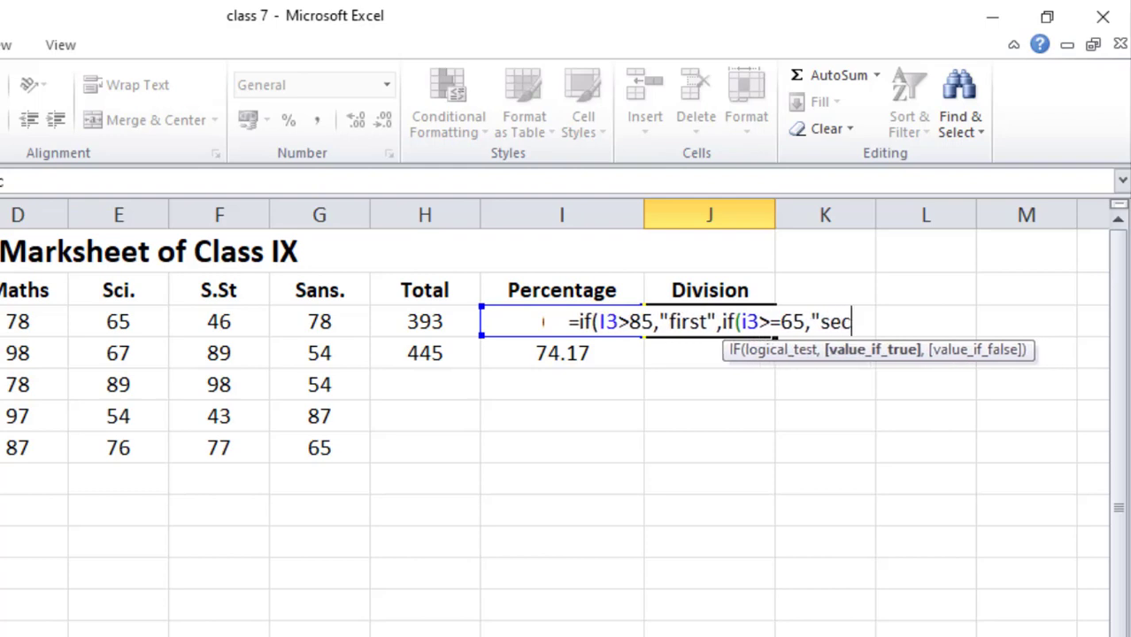
type("ond")
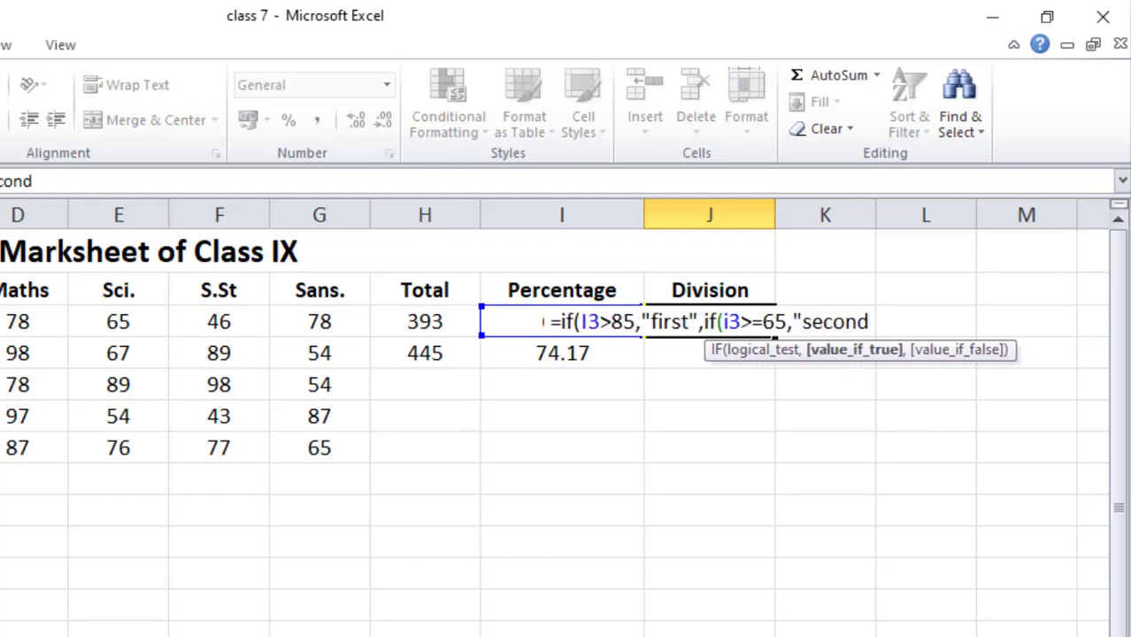
type("\"")
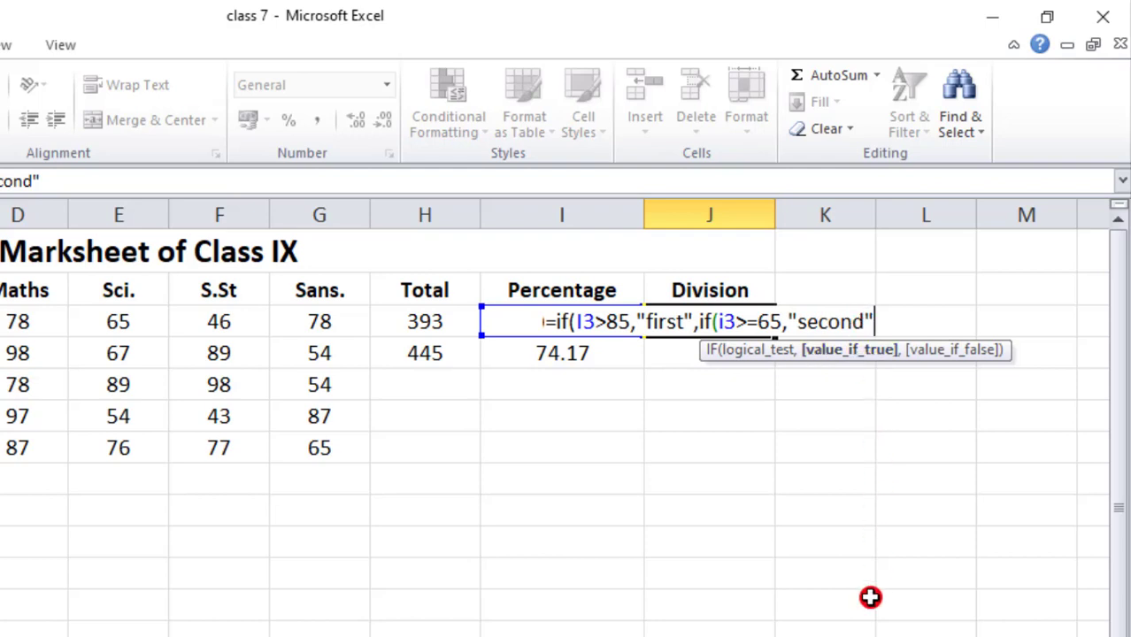
type(",")
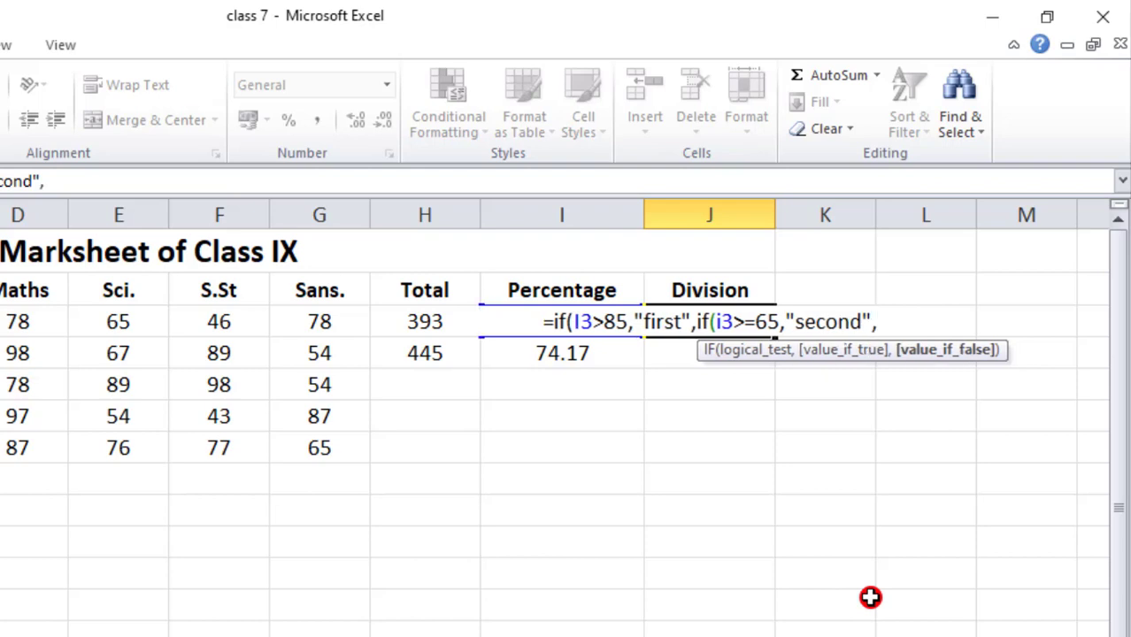
type("\"fi")
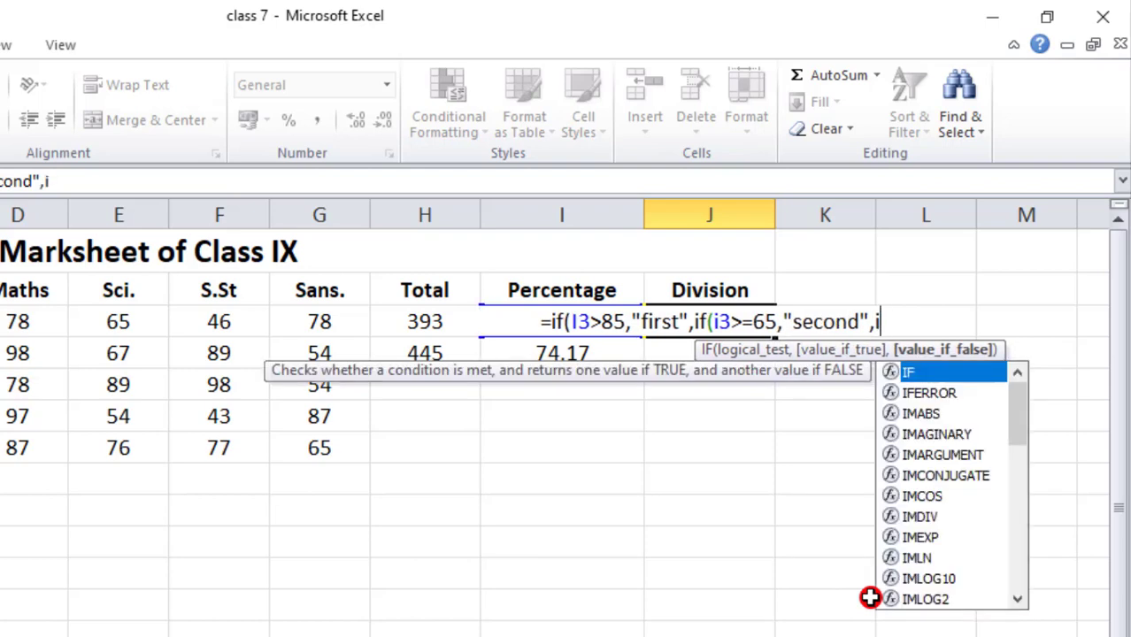
- Nest a third IF in the J3 formula that returns "third" when I3>=45
key("BackSpace")
type("if")
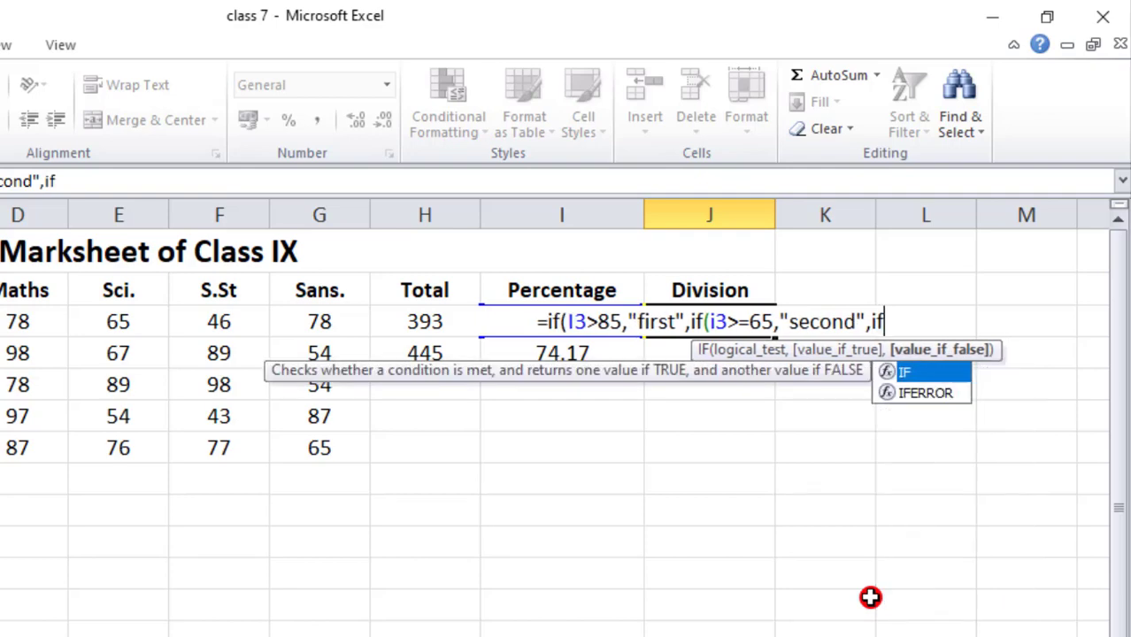
type(">")
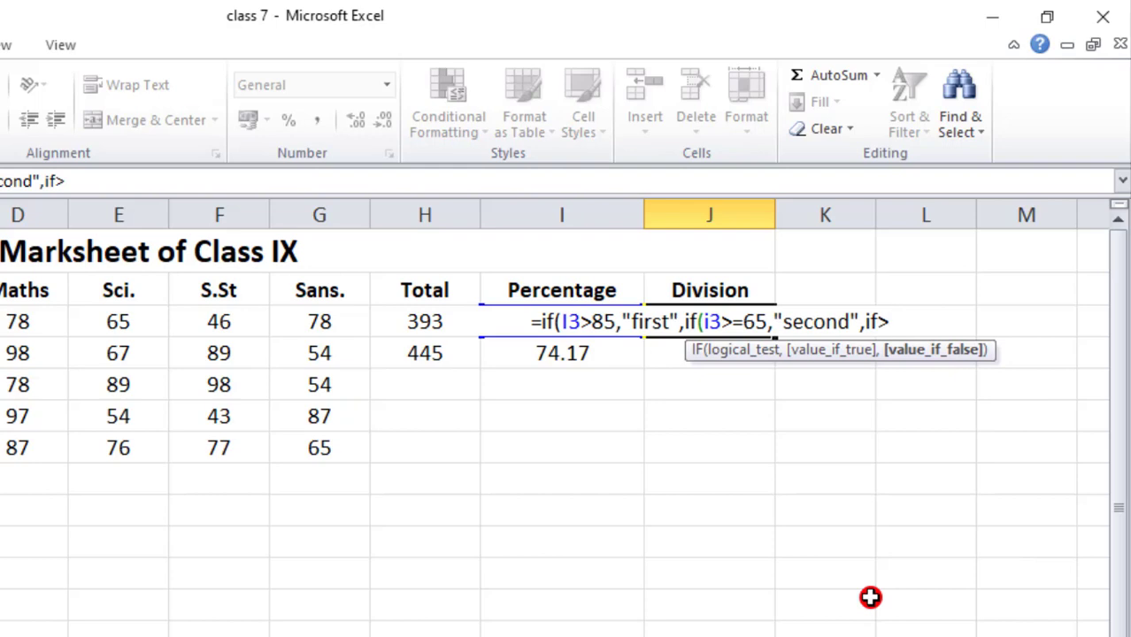
key("BackSpace")
type("(")
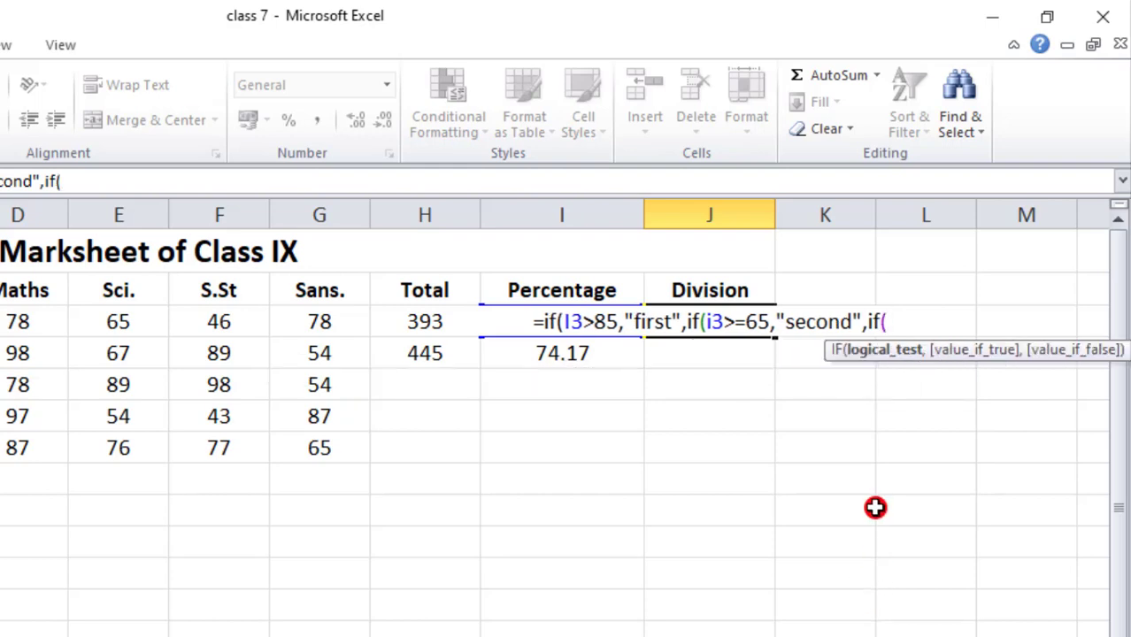
type("i3")
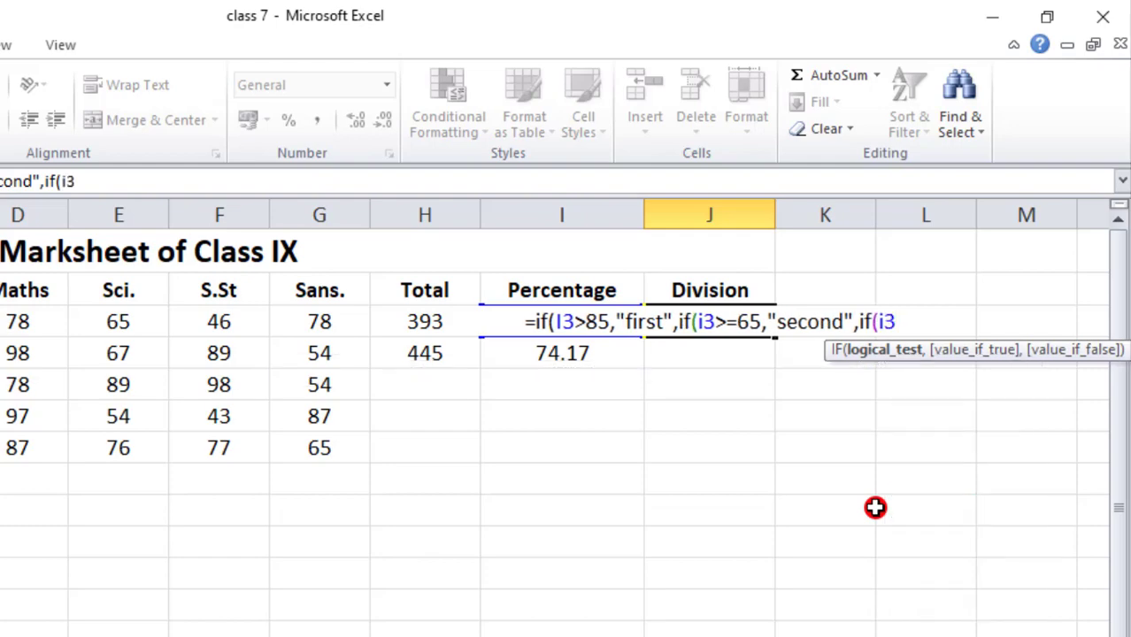
type(">=")
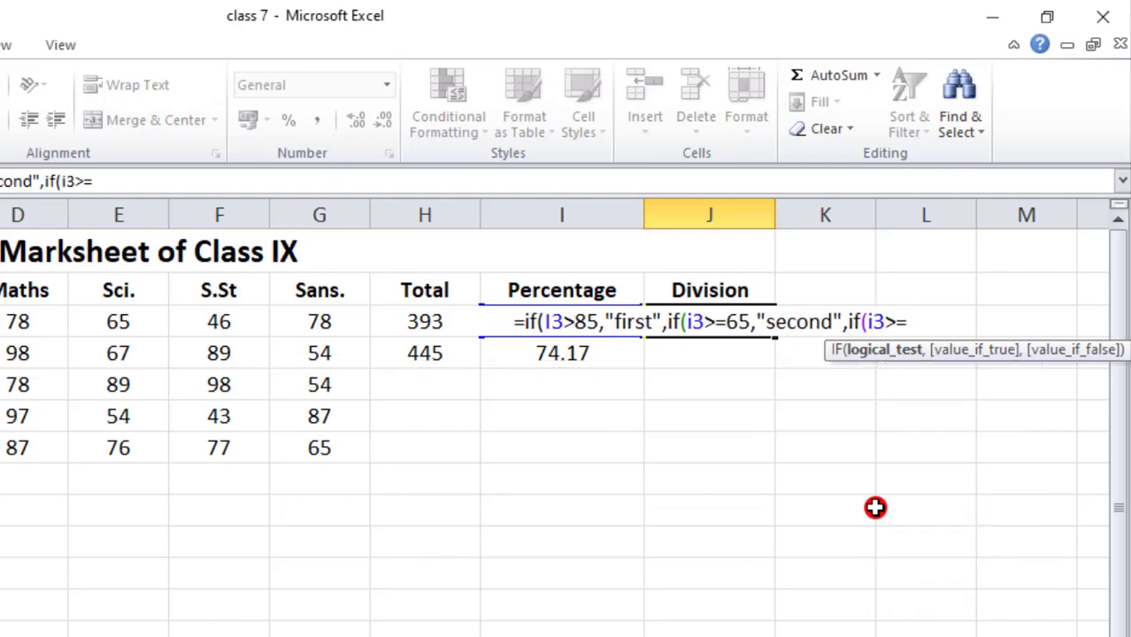
type("45,")
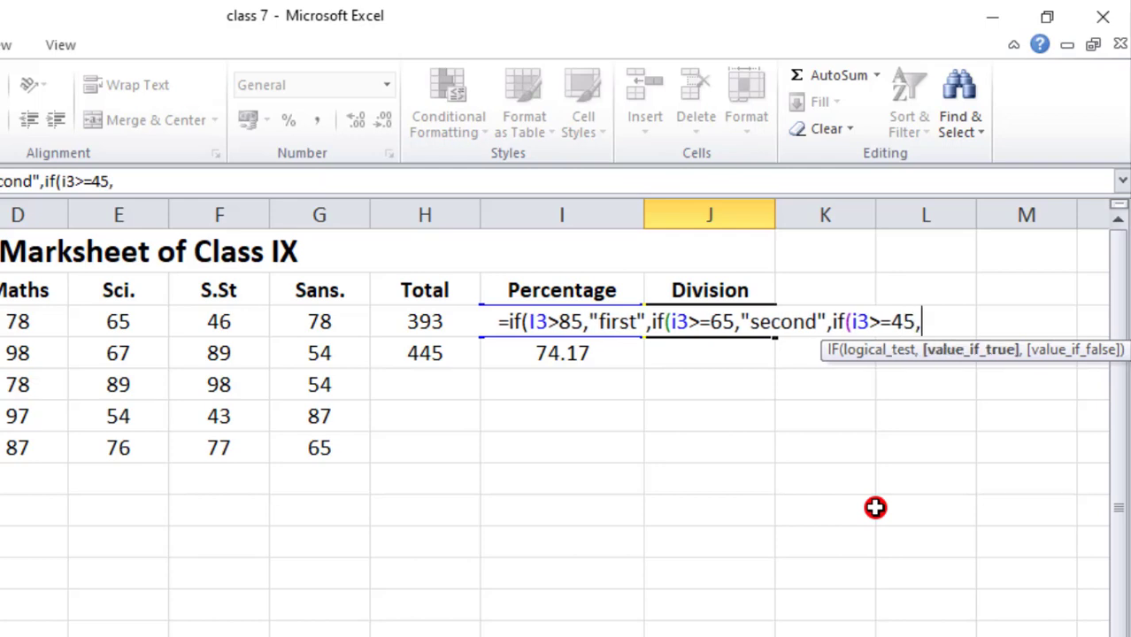
type("\"third\"")
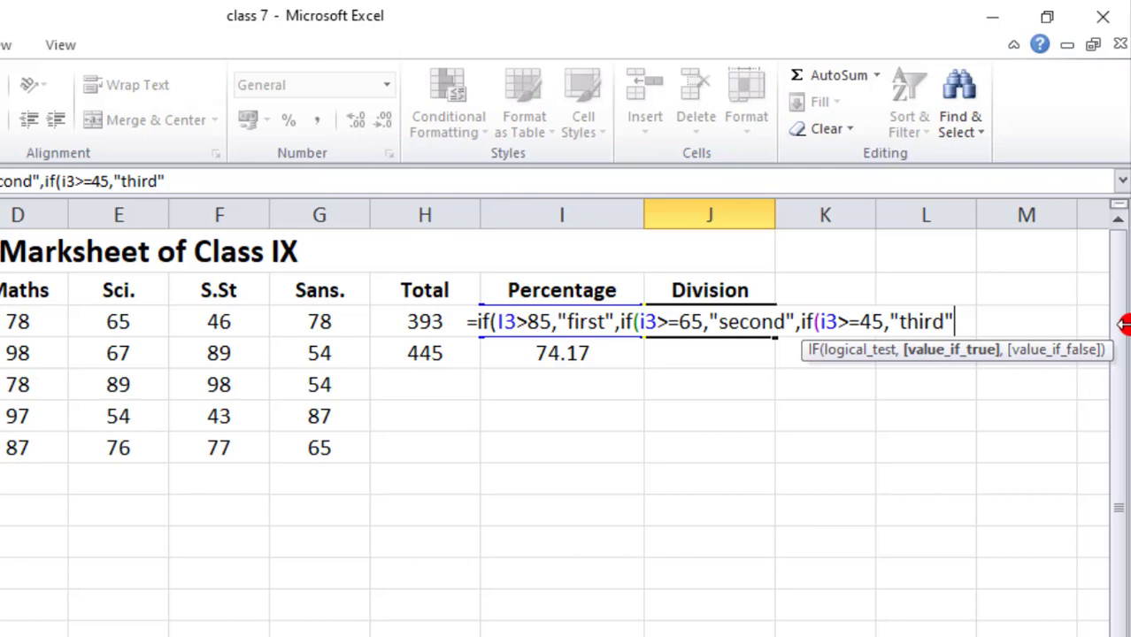
- Complete the nested IF formula in J3 with "failed" as the final fallback result and check it against the percentage
type(",\"")
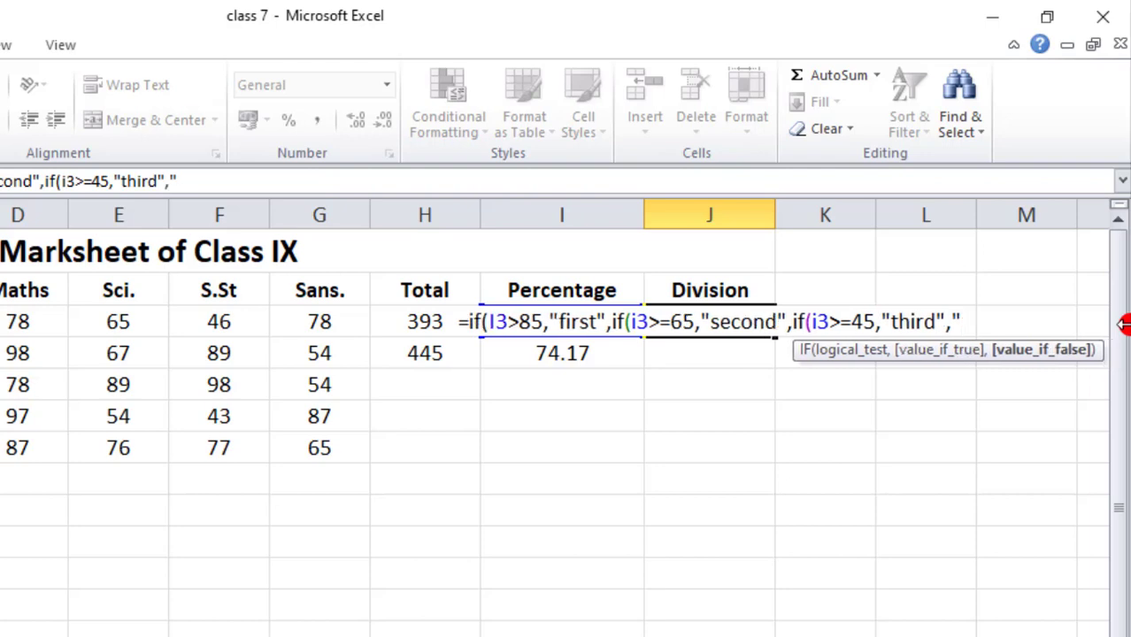
type("fail")
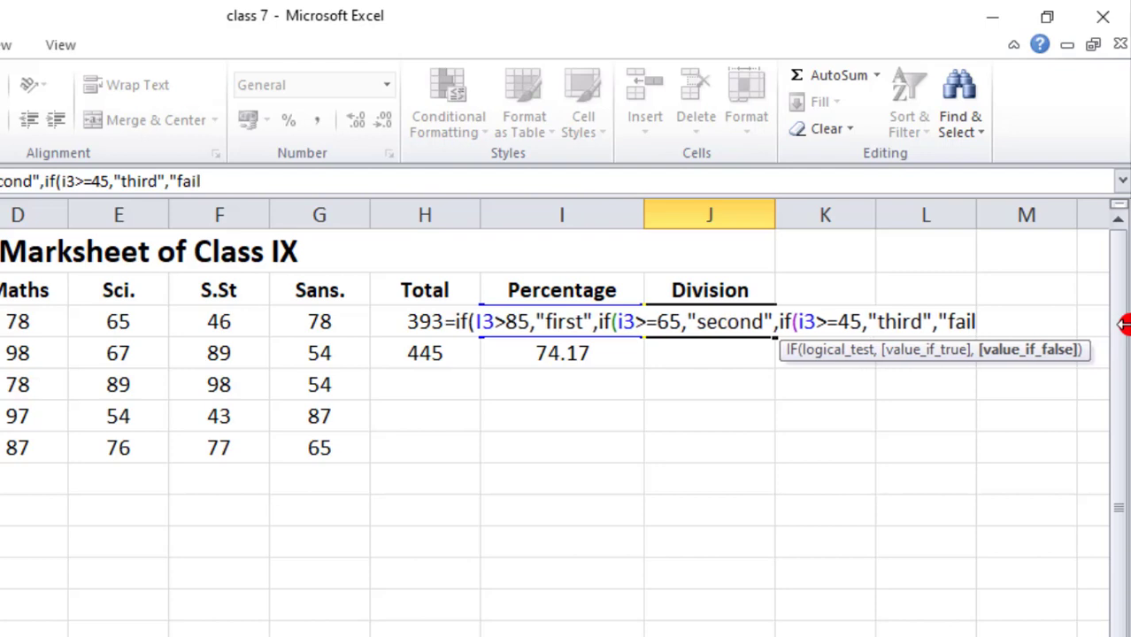
type("ed\"")
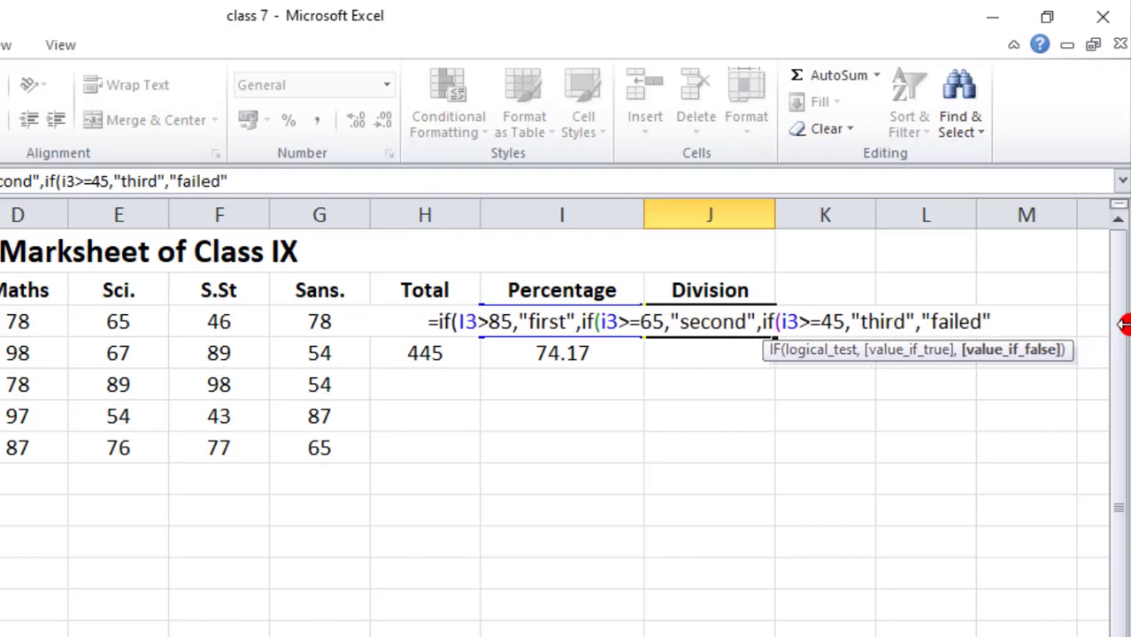
type(")))")
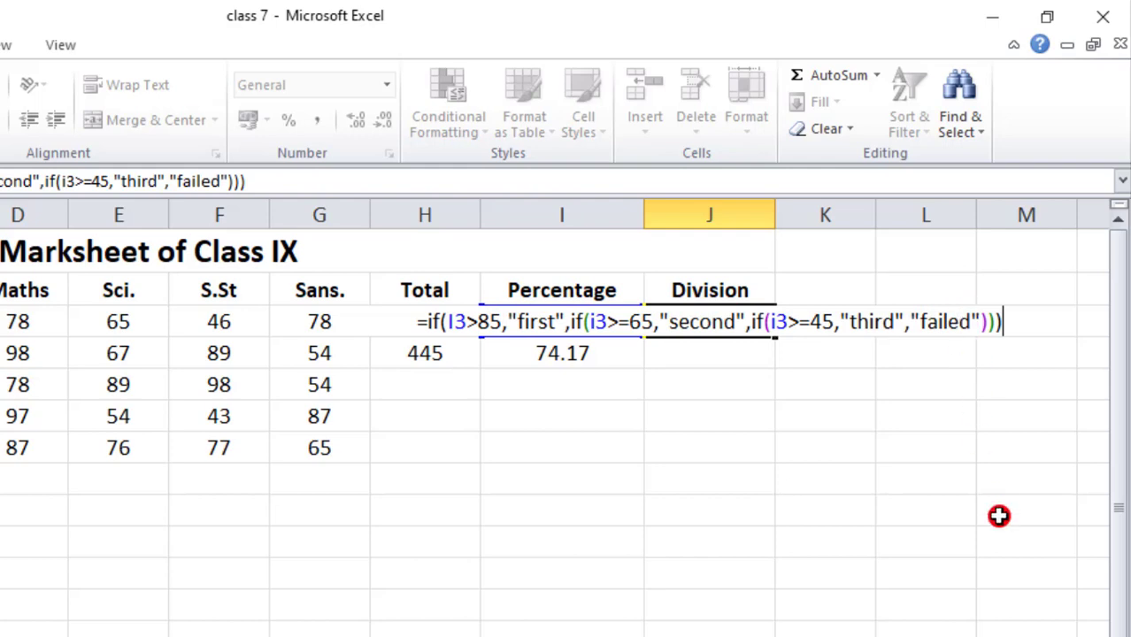
key("Return")
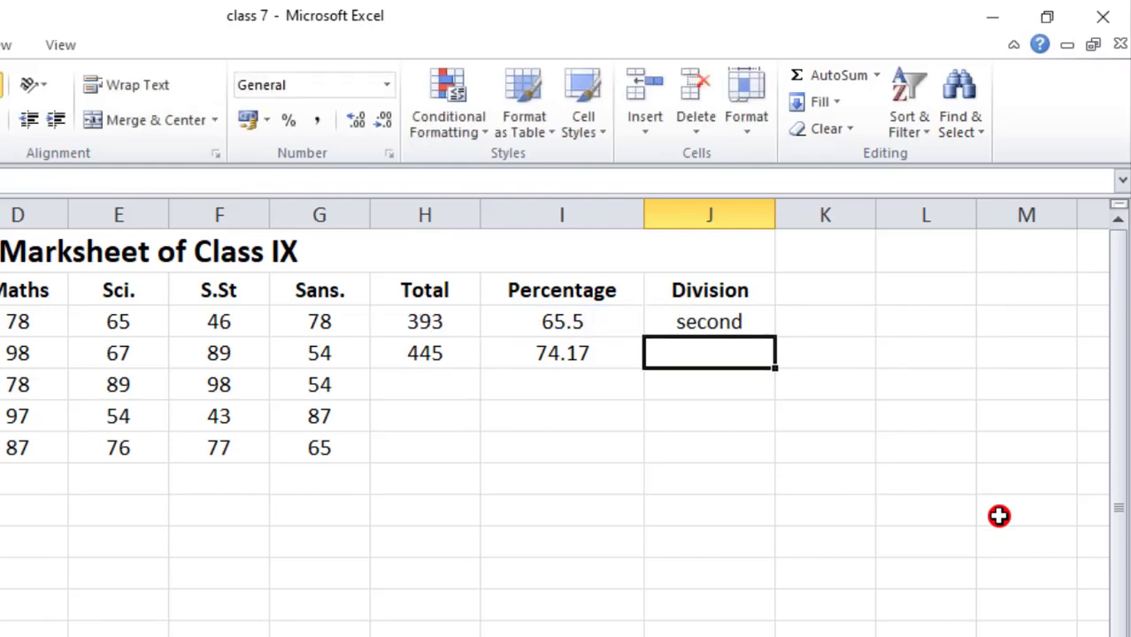
left_click(569, 324)
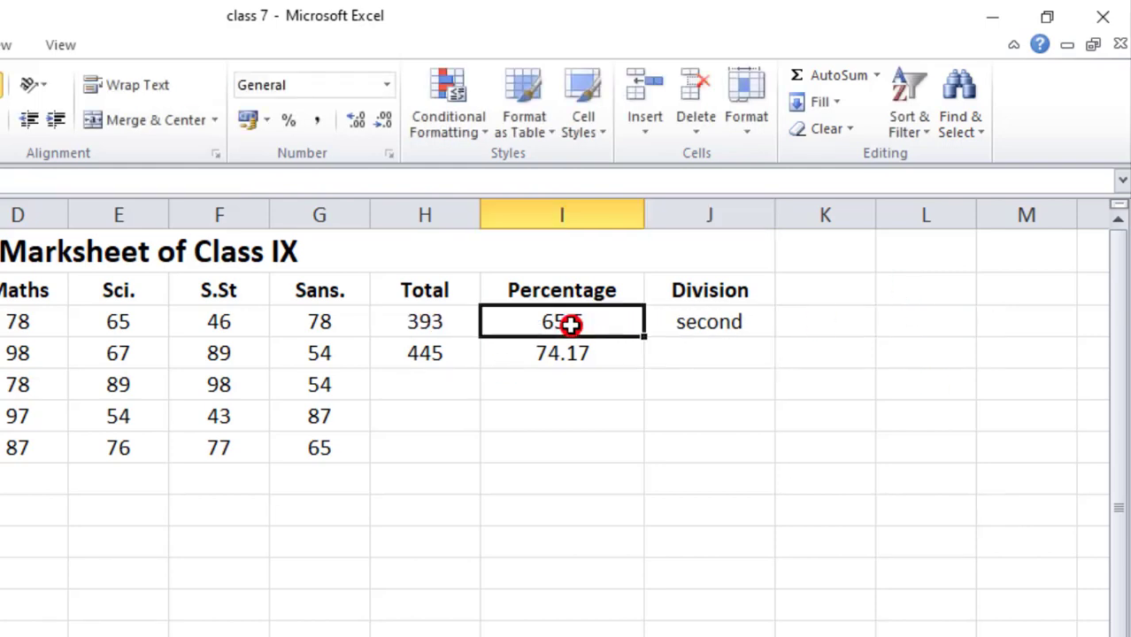
left_click(708, 321)
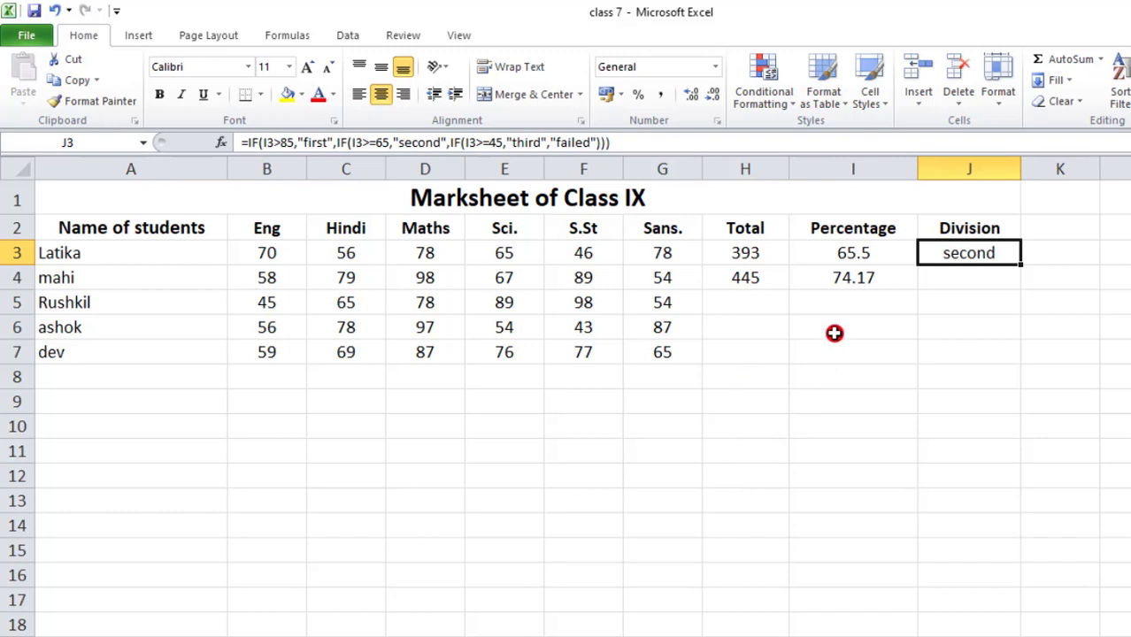
- Fill the total formula from H4 down through H7 for the remaining students and check the copied formulas
left_click(740, 277)
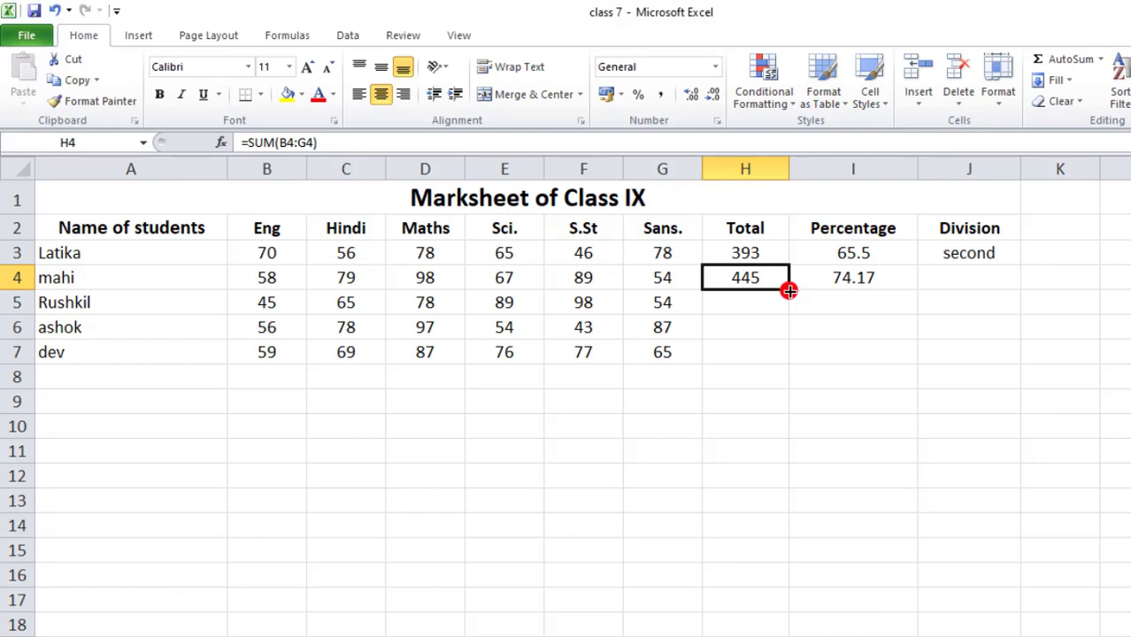
left_click_drag(789, 291, 786, 358)
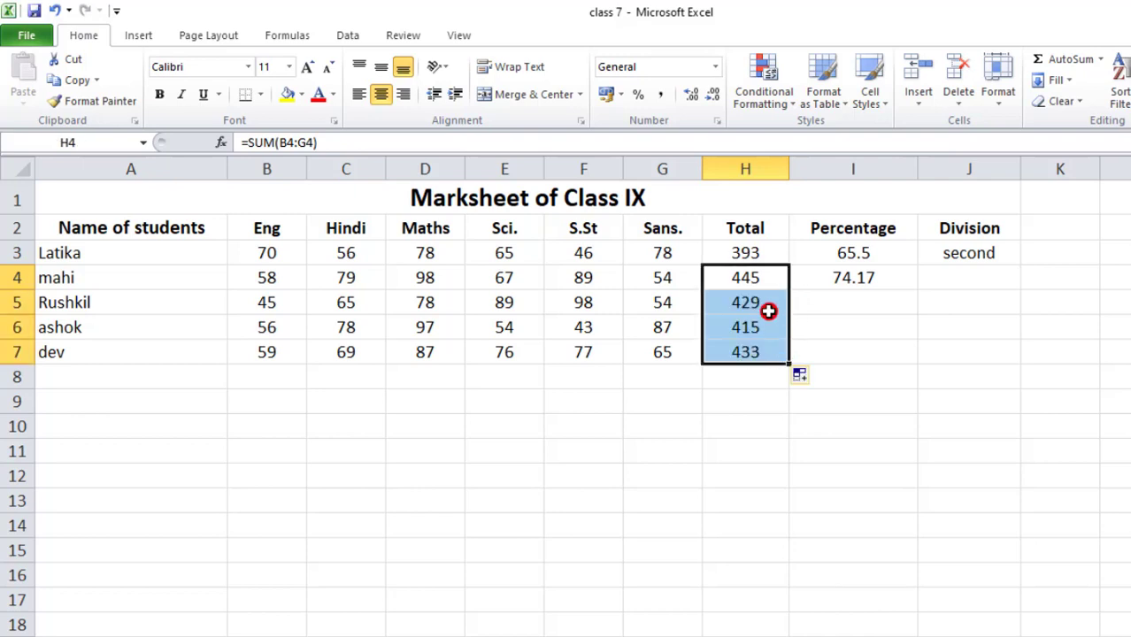
left_click(758, 332)
left_click(753, 351)
left_click(753, 321)
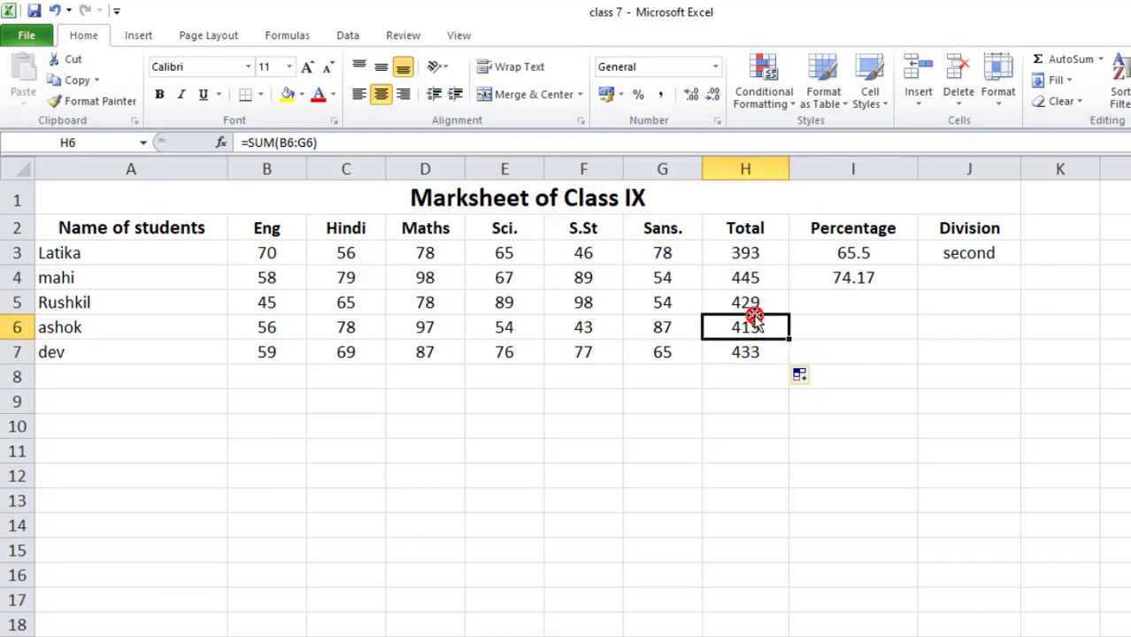
- Review the copied total formulas and fill the percentage formula from I4 down through I7
left_click(754, 299)
key("Down")
key("Down")
left_click(812, 286)
left_click_drag(917, 290, 912, 358)
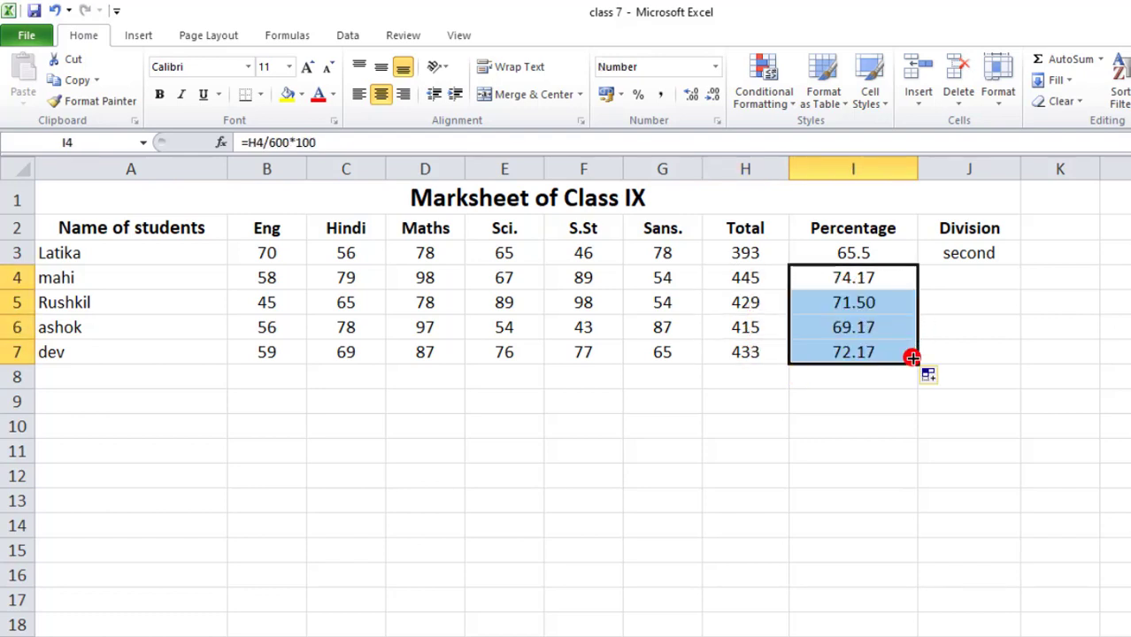
- Fill the nested IF division formula from J3 down through J7 and check it against the percentage
left_click(945, 256)
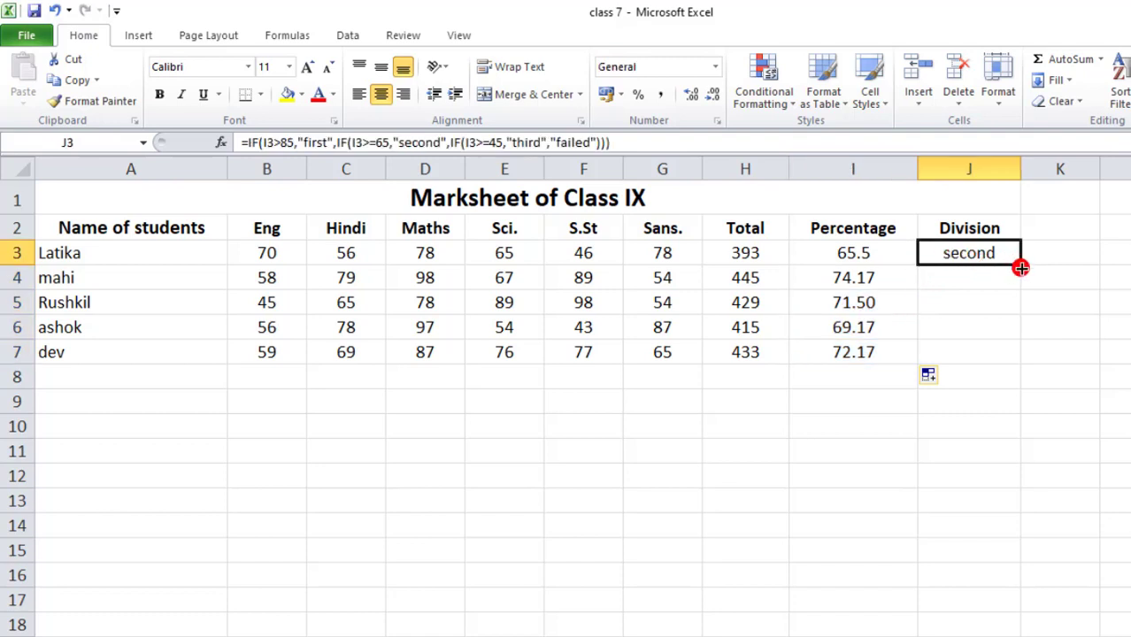
left_click_drag(1021, 268, 1000, 354)
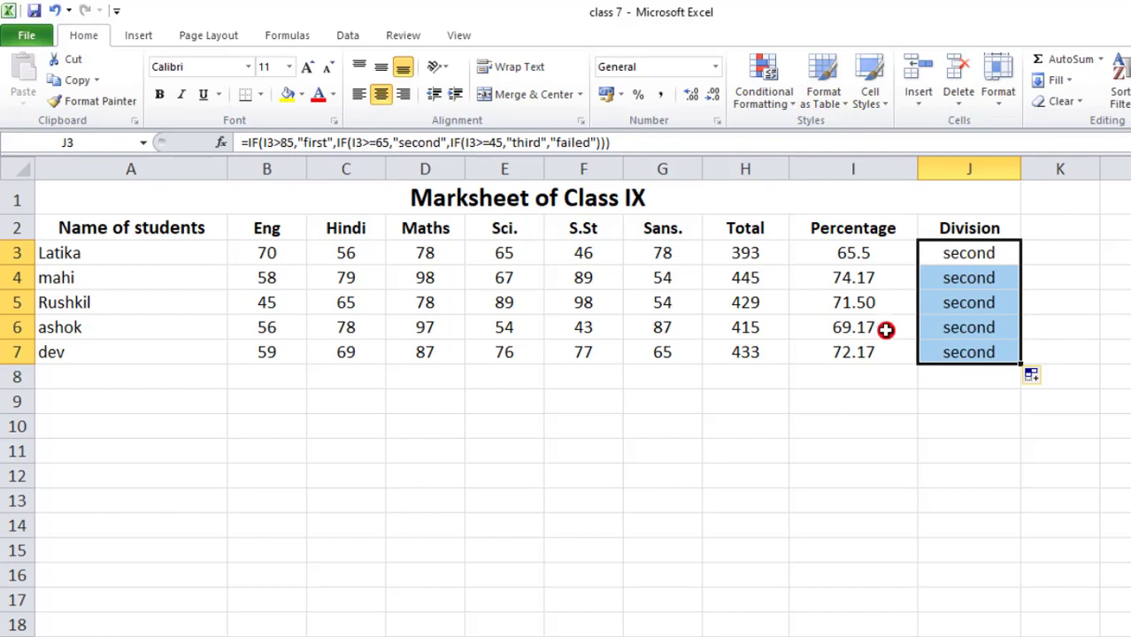
left_click(847, 257)
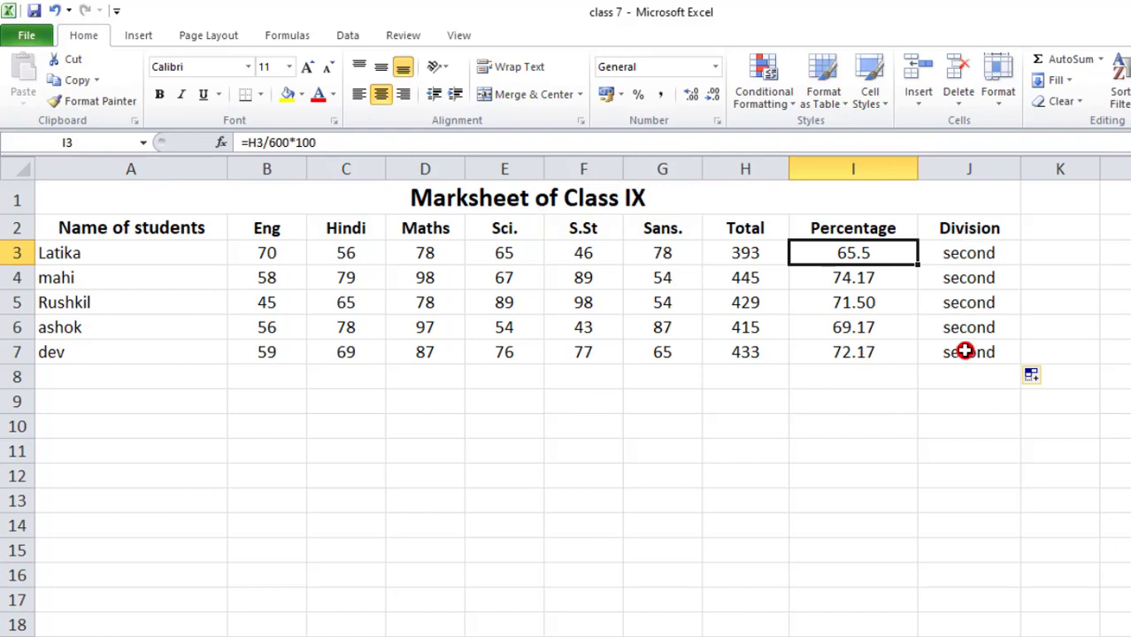
- Change the last student's marks in row 7 to 89 in English, 89 in Hindi and 90 in Maths
left_click(294, 352)
type("89")
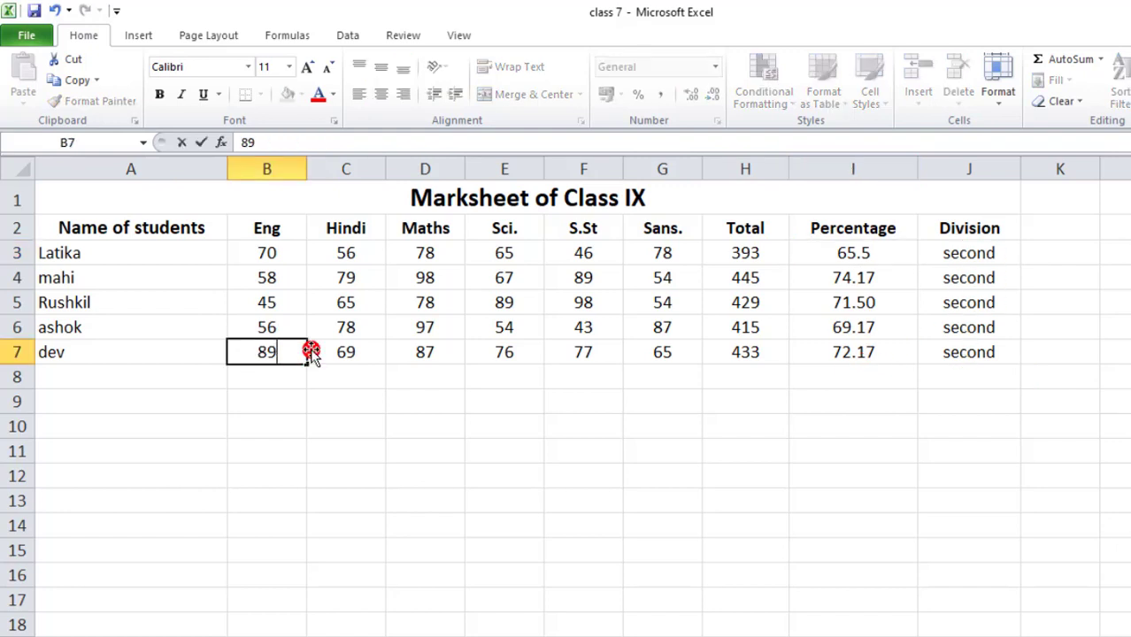
left_click(353, 351)
type("89")
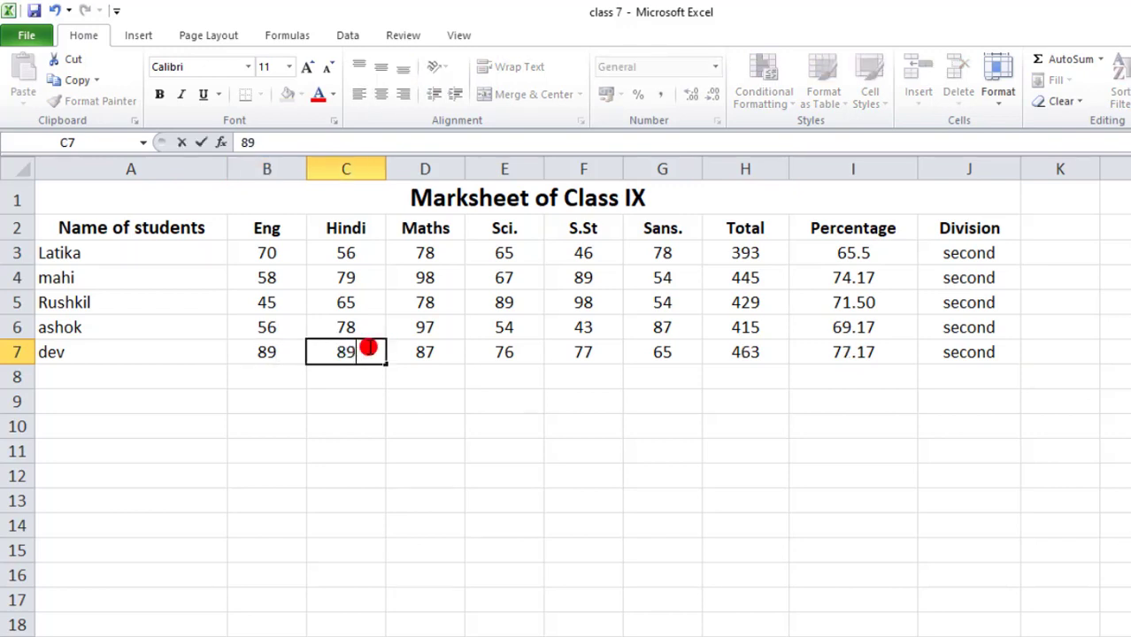
left_click(405, 345)
type("09")
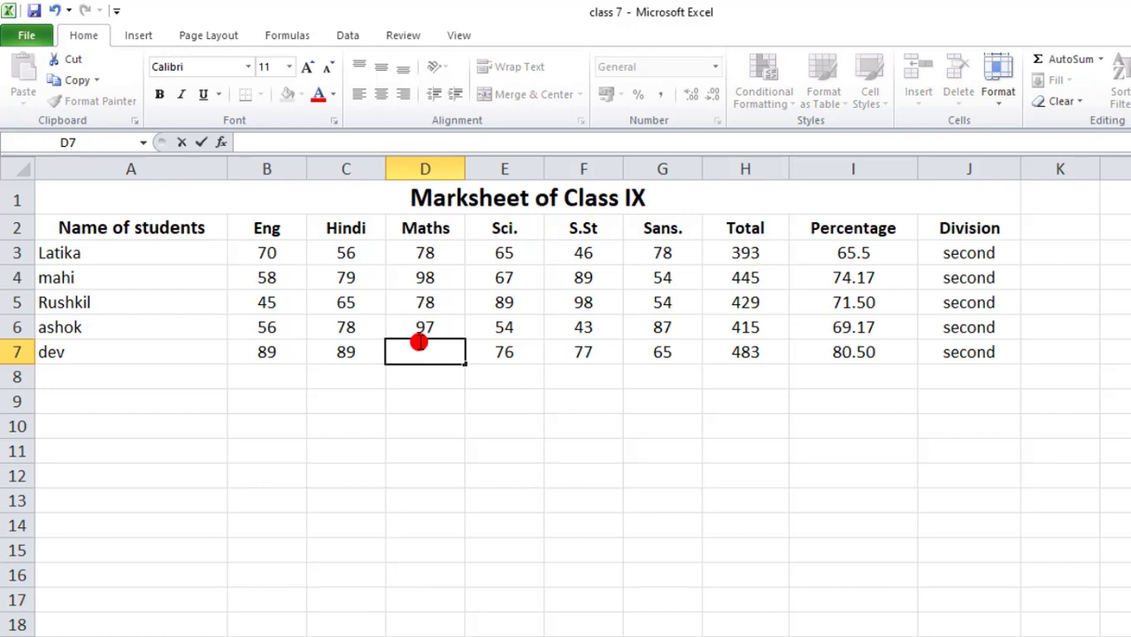
type("90")
- Change the last student's marks in row 7 to 89 in Science and 99 in Sanskrit
left_click(513, 353)
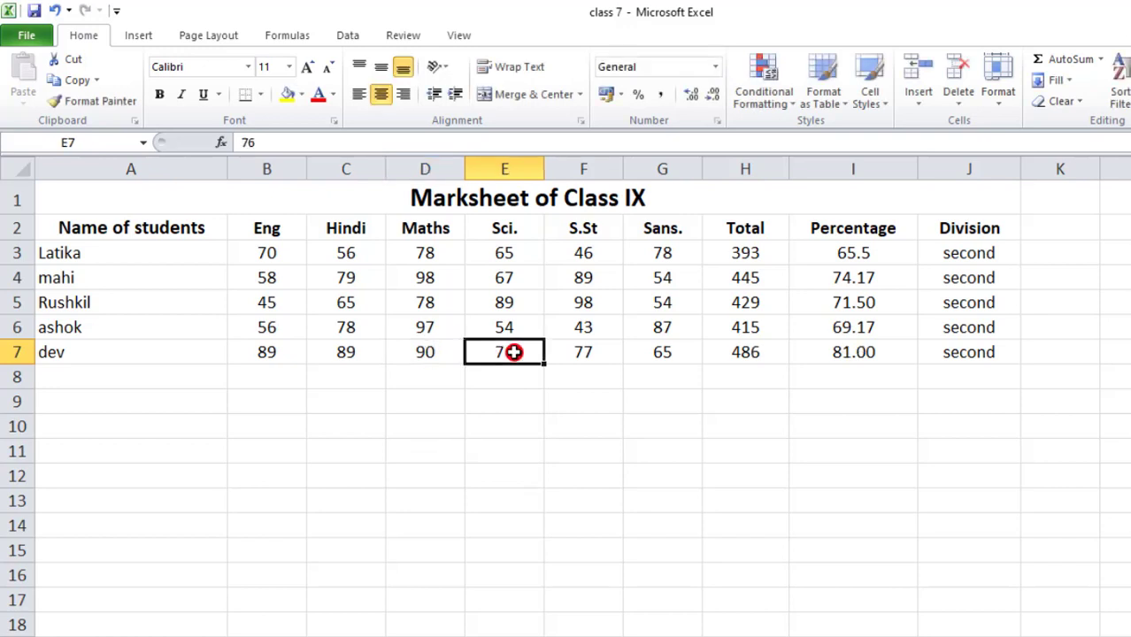
type("89")
left_click(624, 359)
type("99")
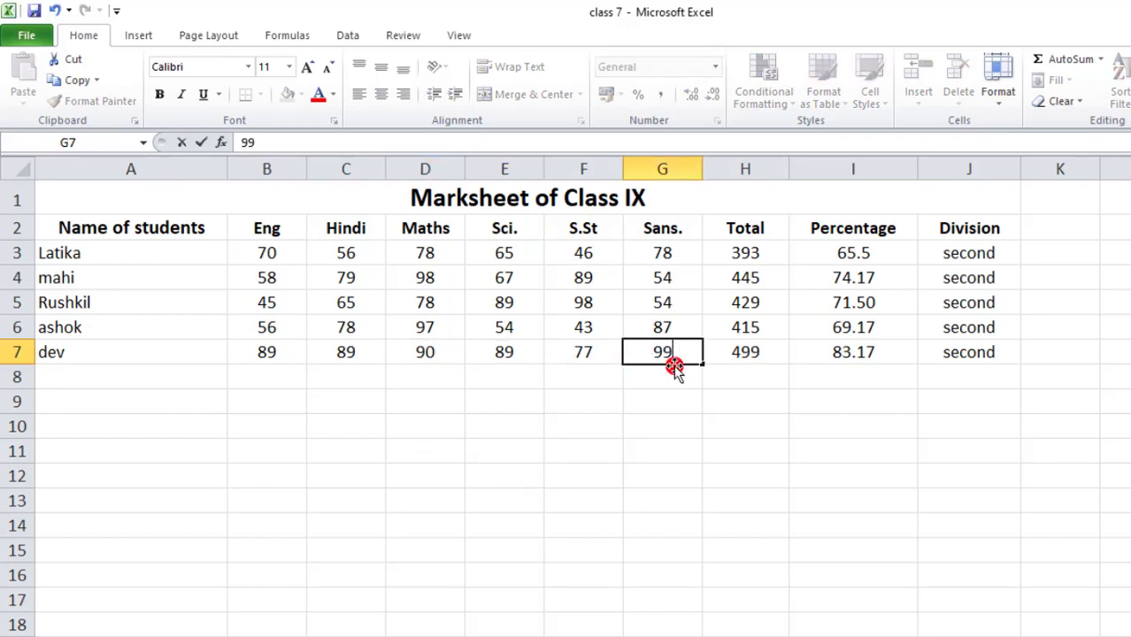
left_click(699, 427)
- Examine the total, percentage and division formulas in row 7 and in row 3
left_click(760, 354)
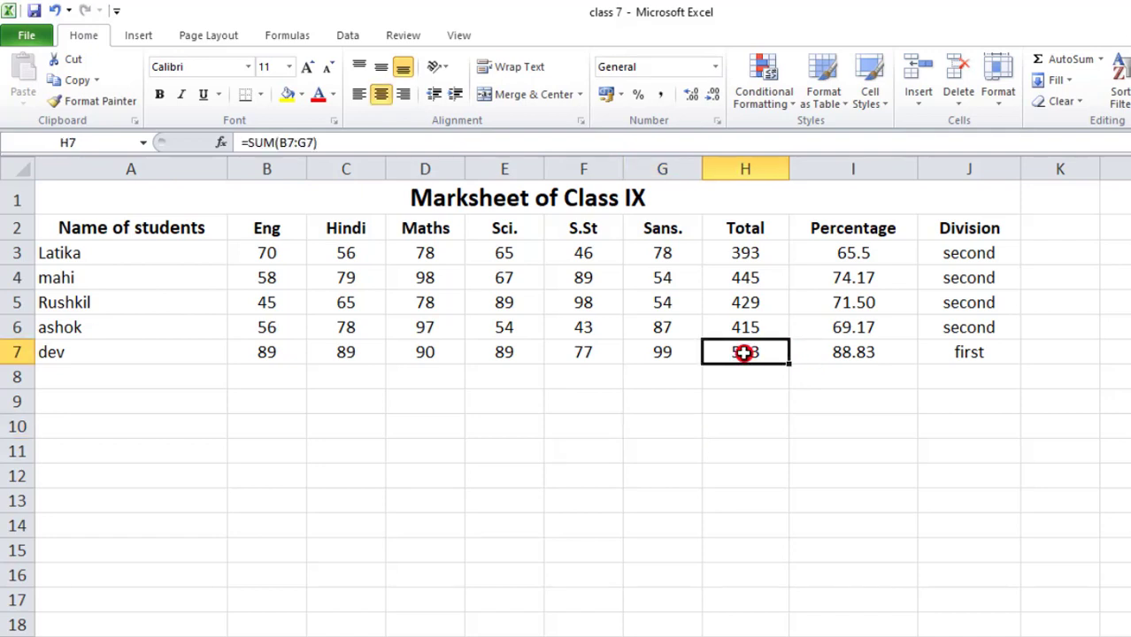
left_click(872, 352)
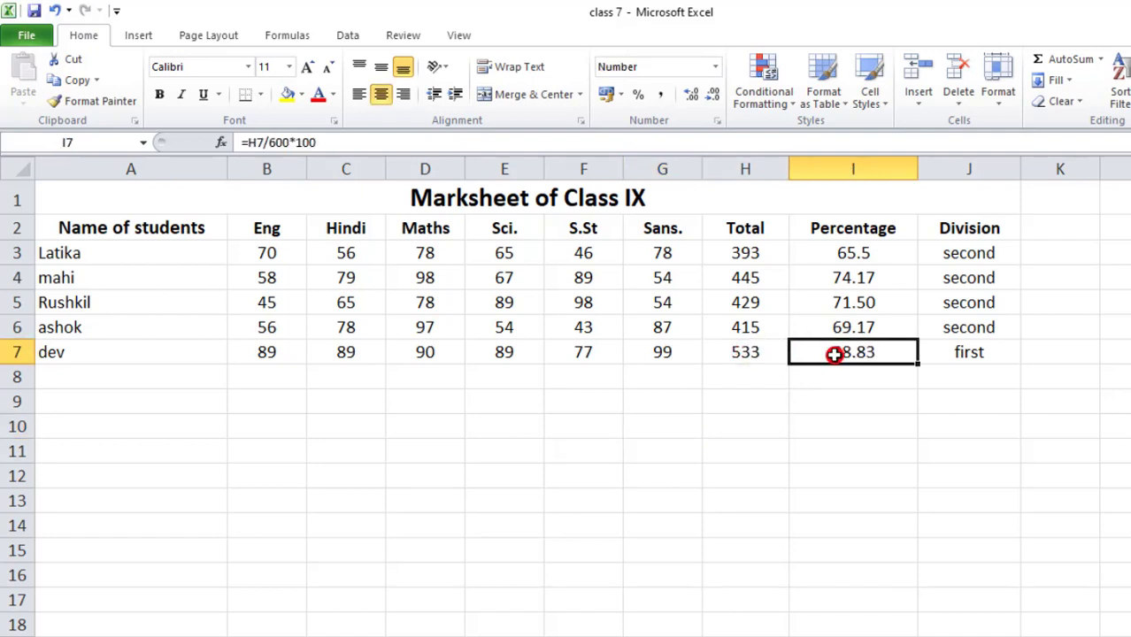
left_click(956, 352)
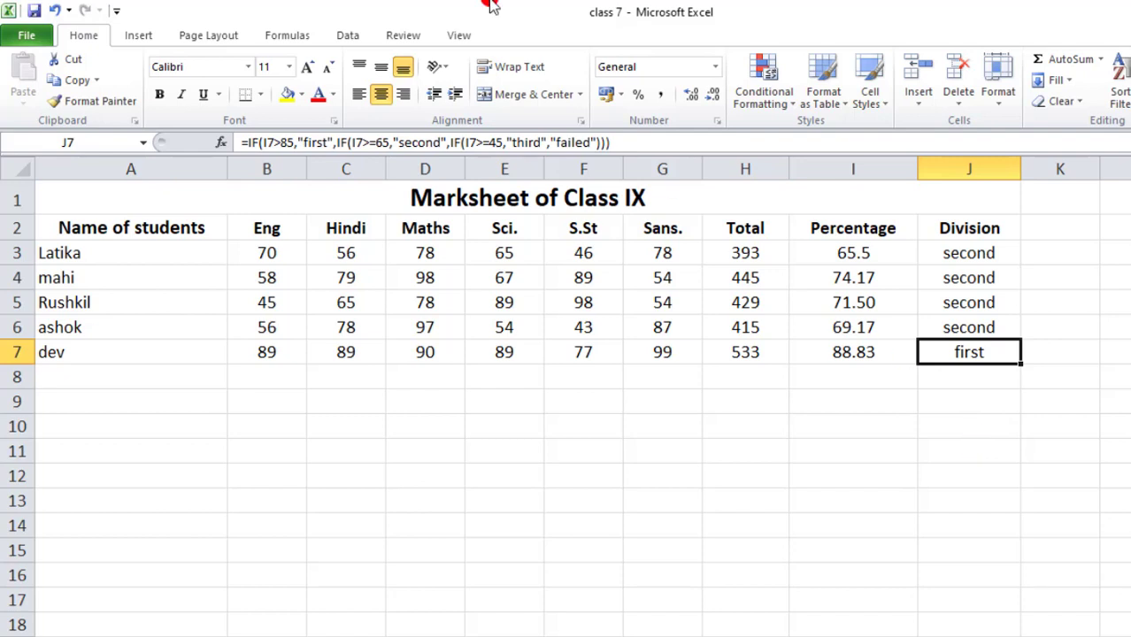
left_click(736, 254)
left_click(882, 256)
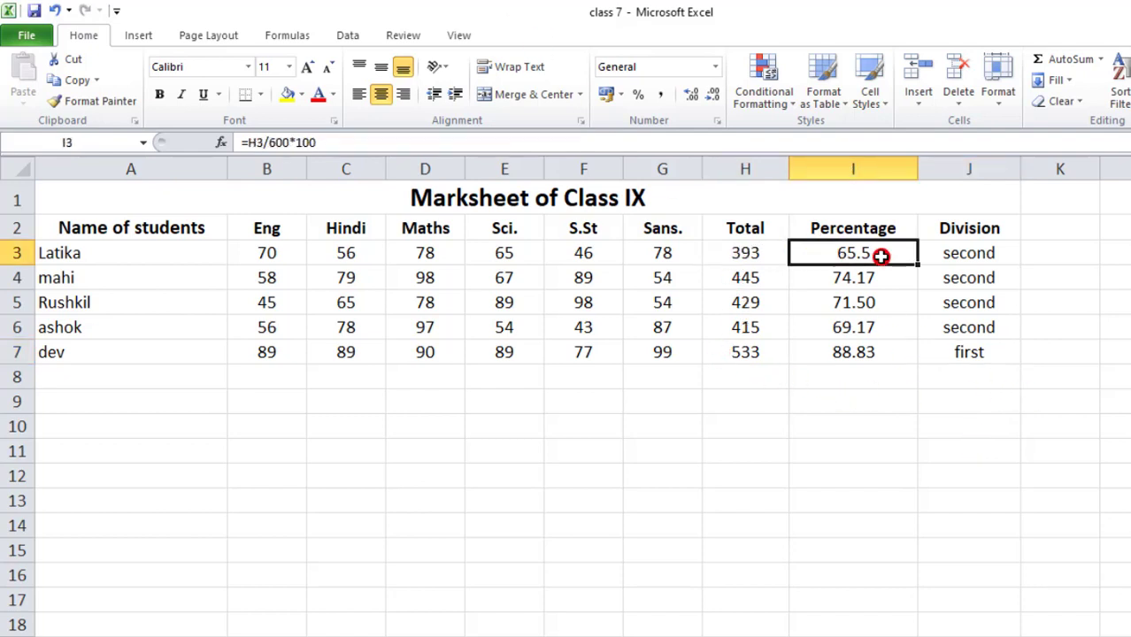
left_click(942, 253)
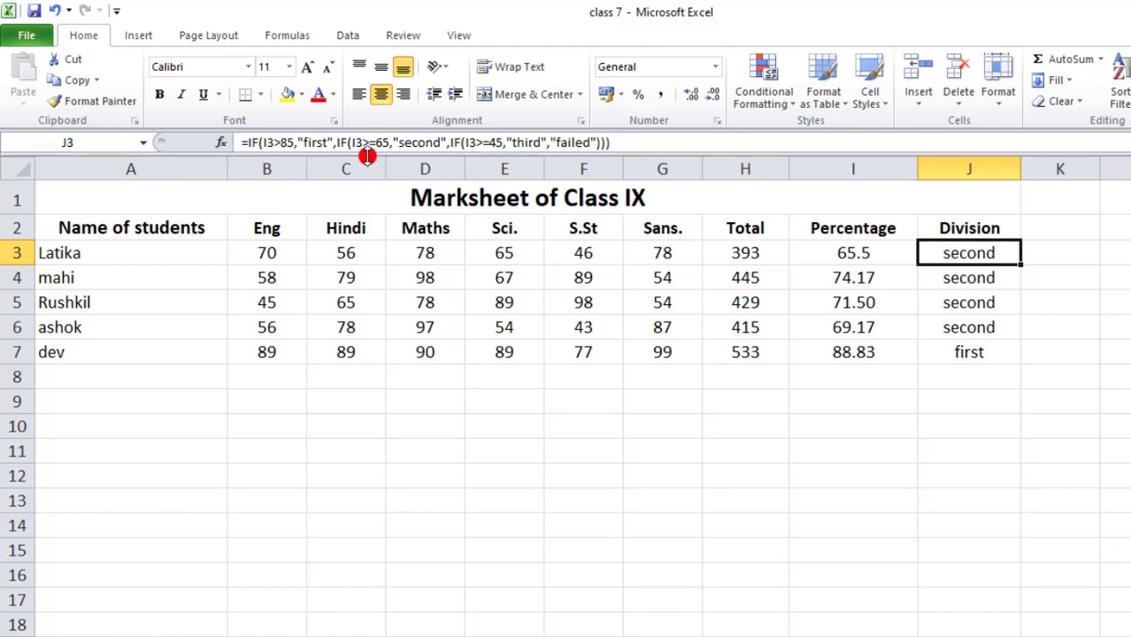
left_click(761, 251)
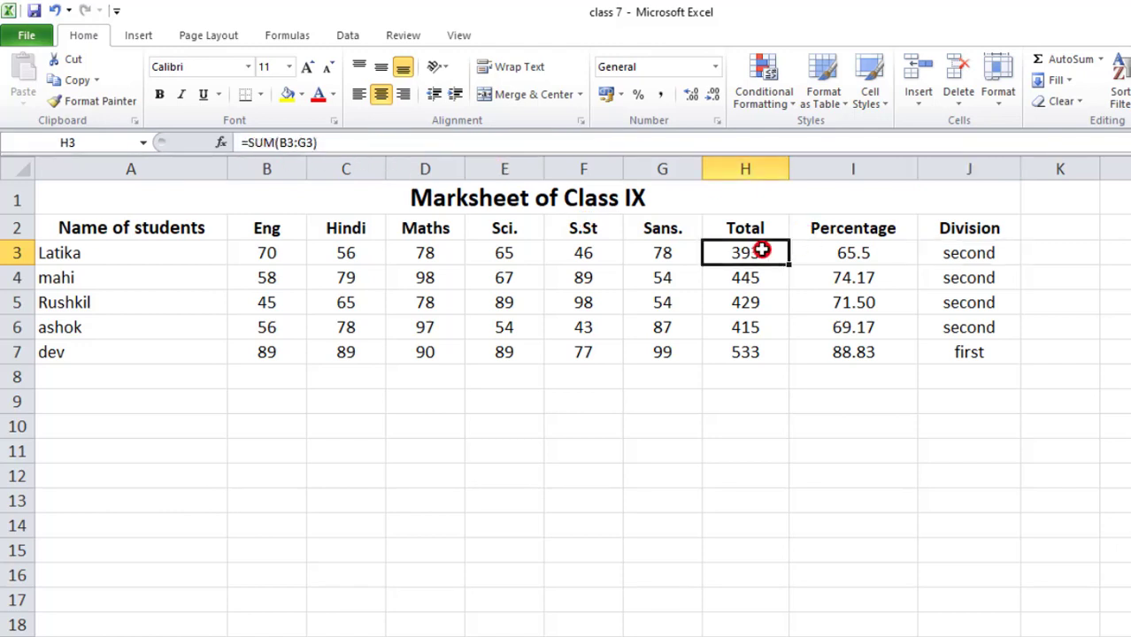
left_click(872, 258)
left_click(948, 251)
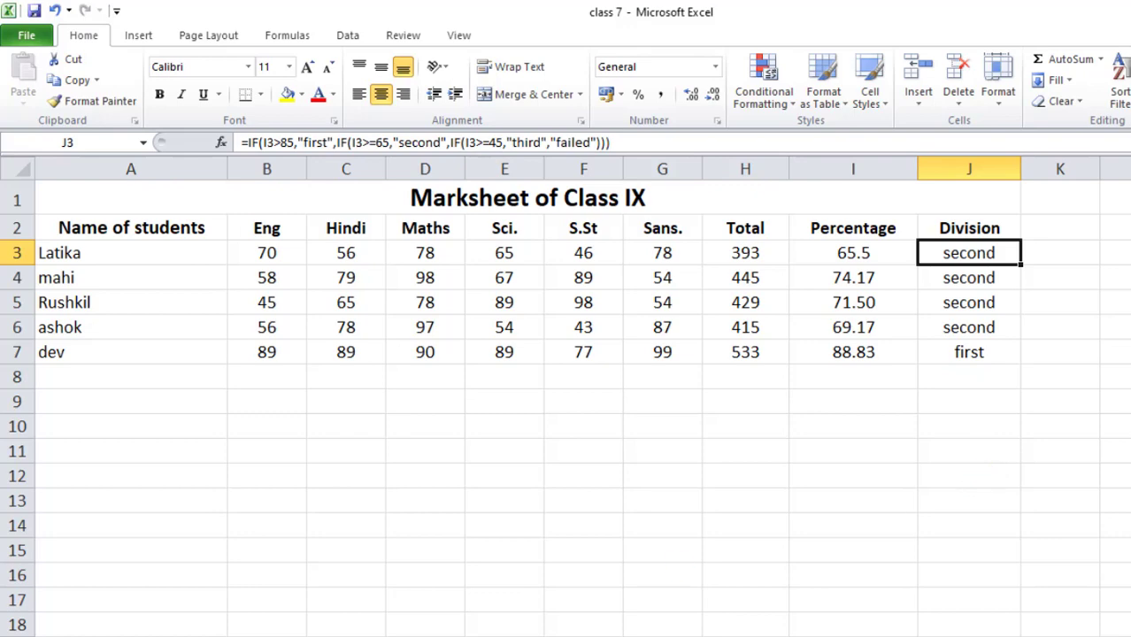
- Switch to the Interest Calculation(12%) sheet, review the first customer's amount and widen the Interest column
key("ctrl+Page_Down")
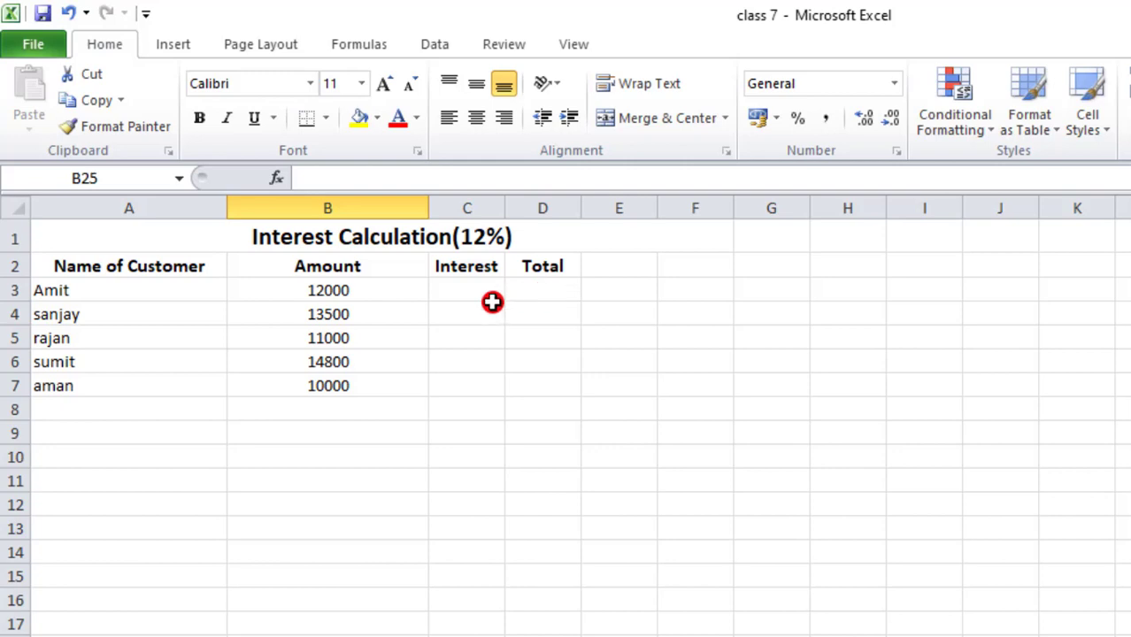
left_click(99, 294)
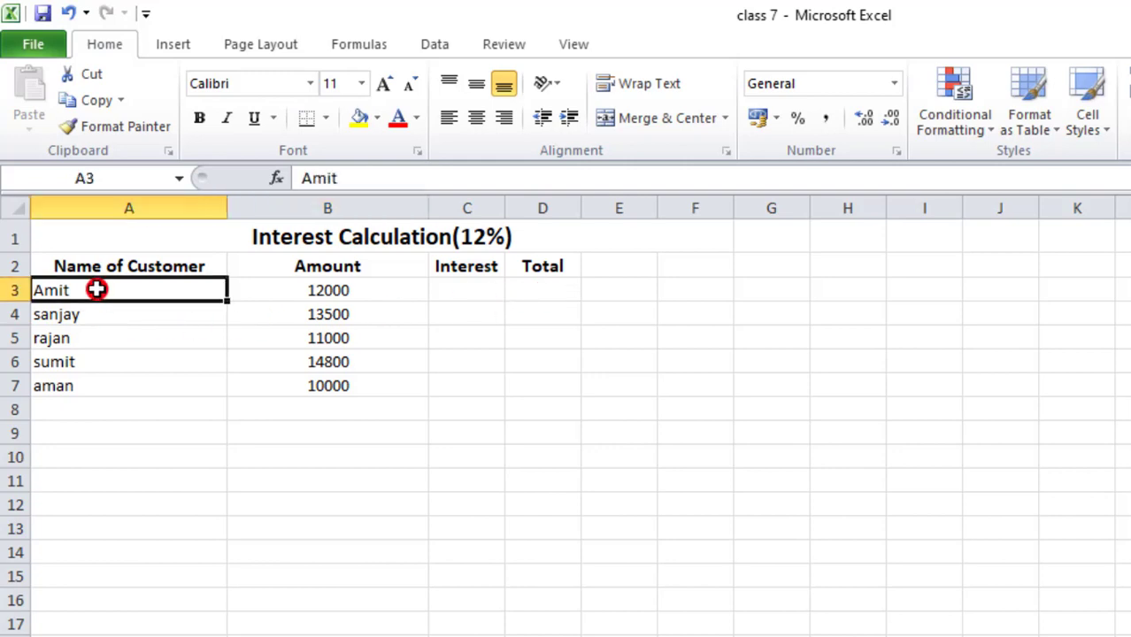
left_click(342, 292)
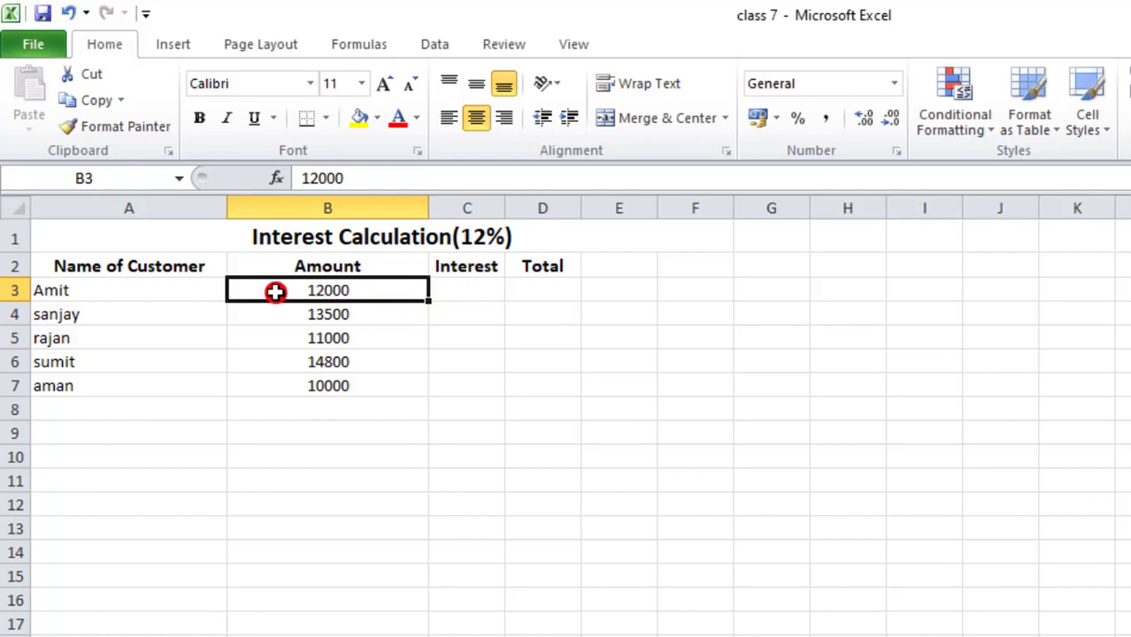
left_click(485, 237)
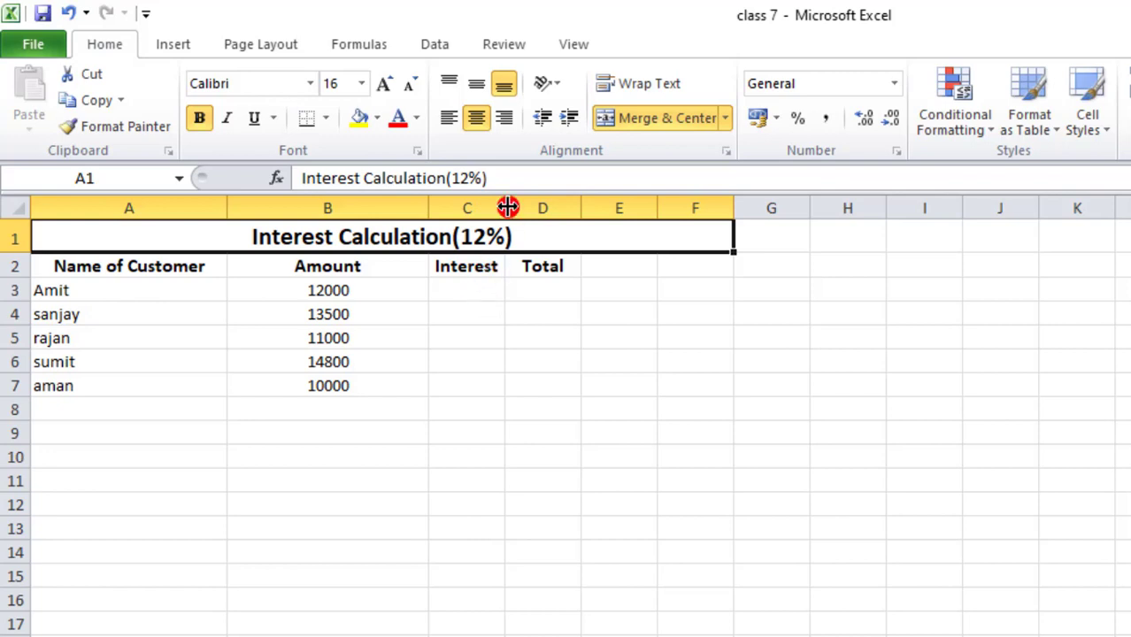
left_click_drag(505, 207, 532, 207)
- Calculate the first customer's interest in C3 with the formula =B3*12% and check the result
left_click(475, 286)
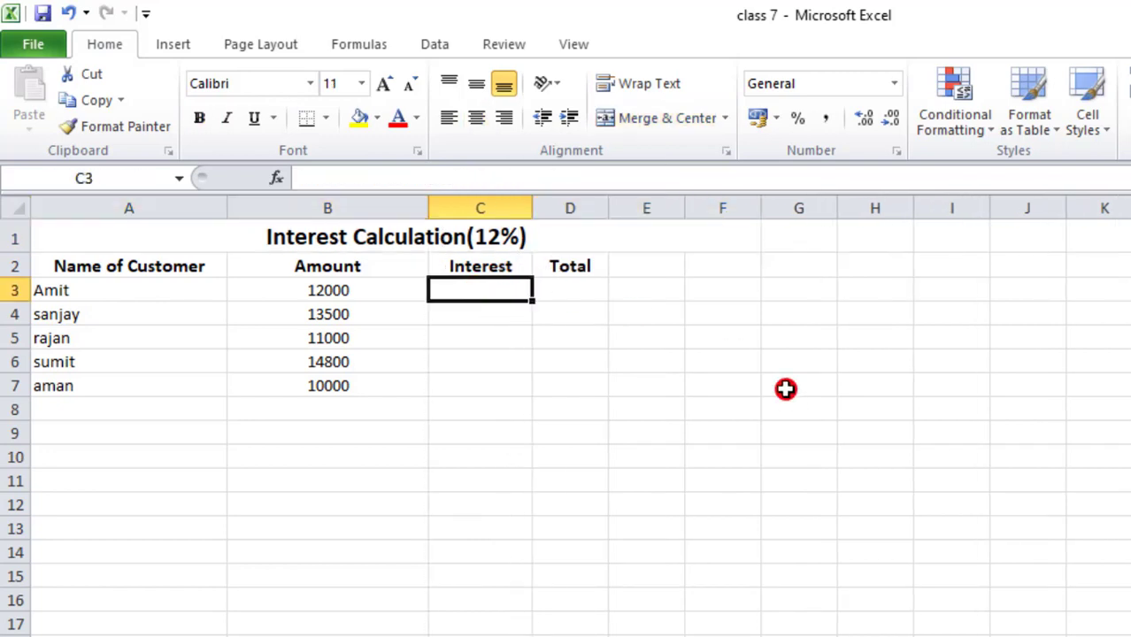
type("=")
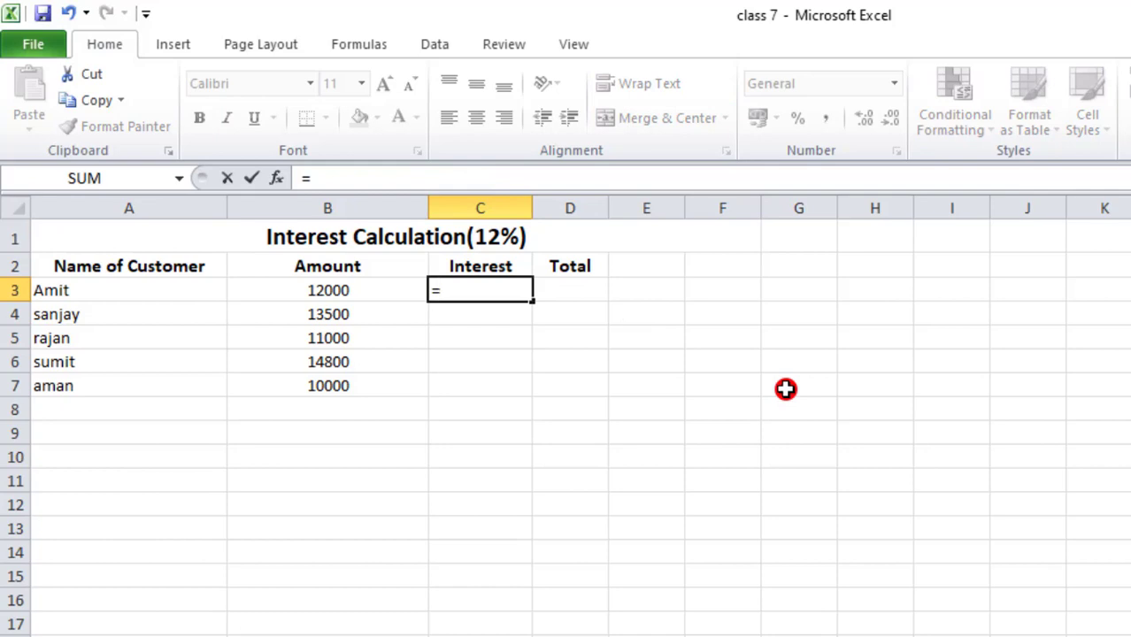
left_click(336, 289)
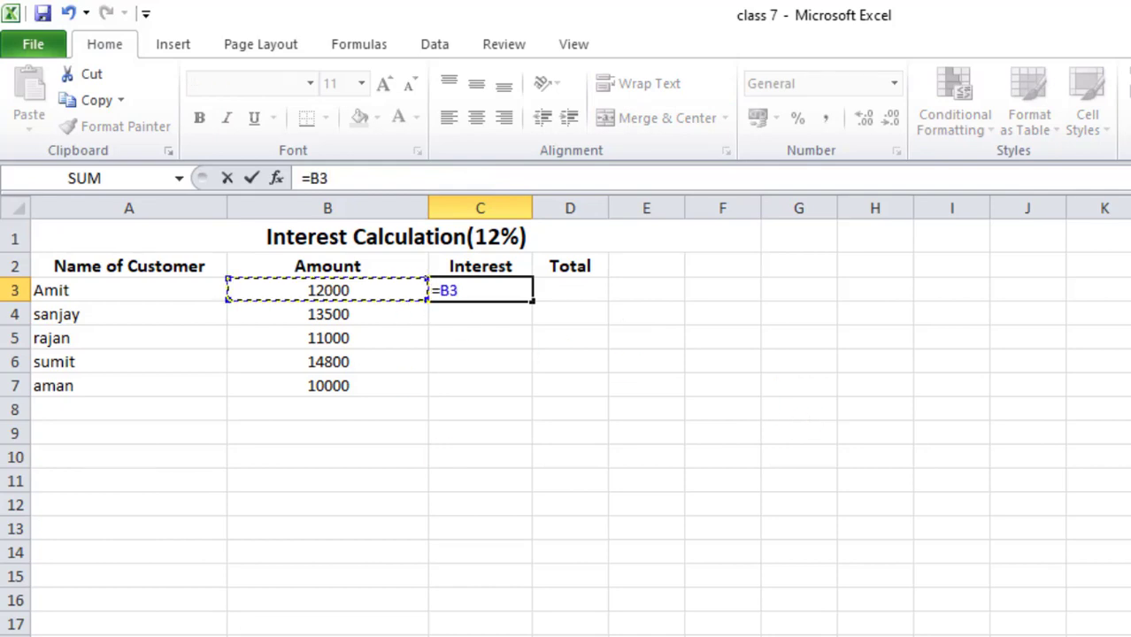
type("*")
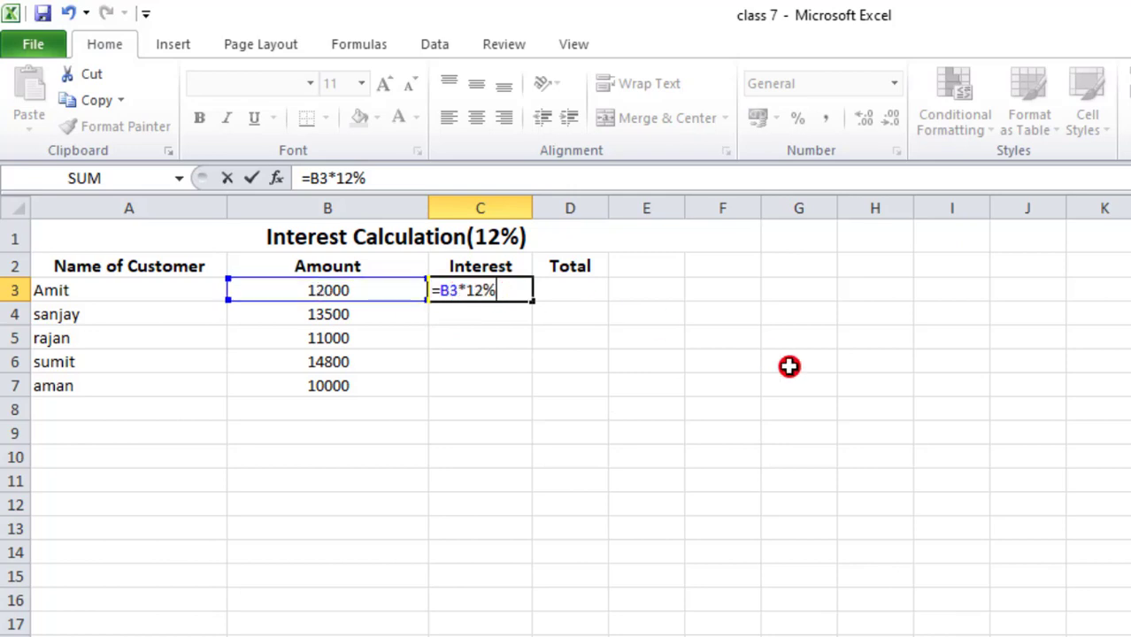
key("Return")
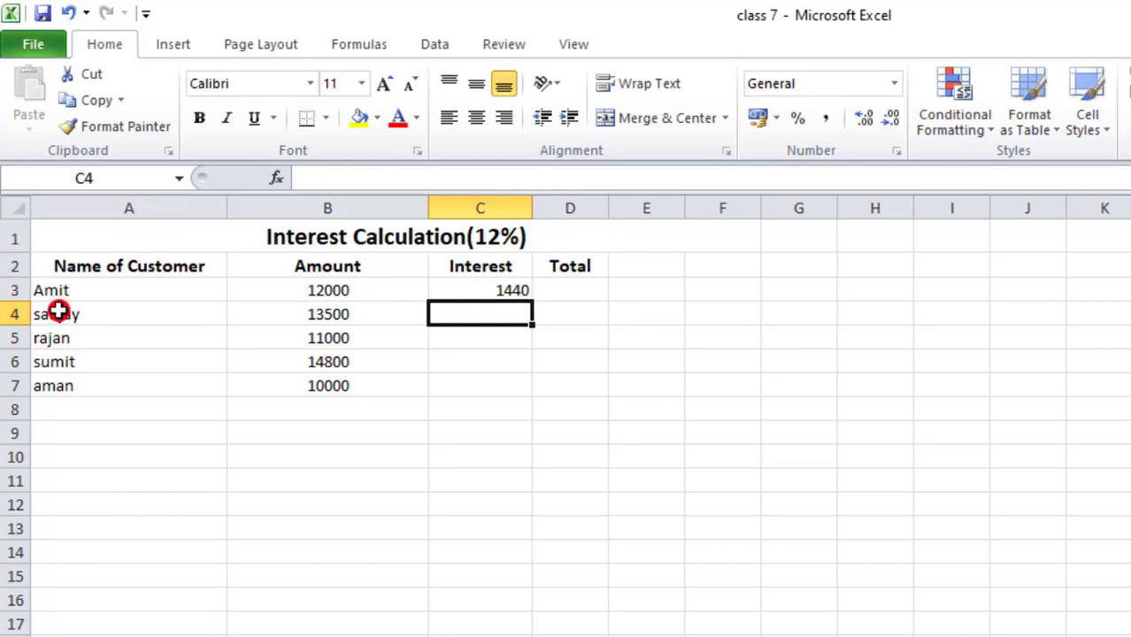
left_click(82, 283)
left_click(518, 296)
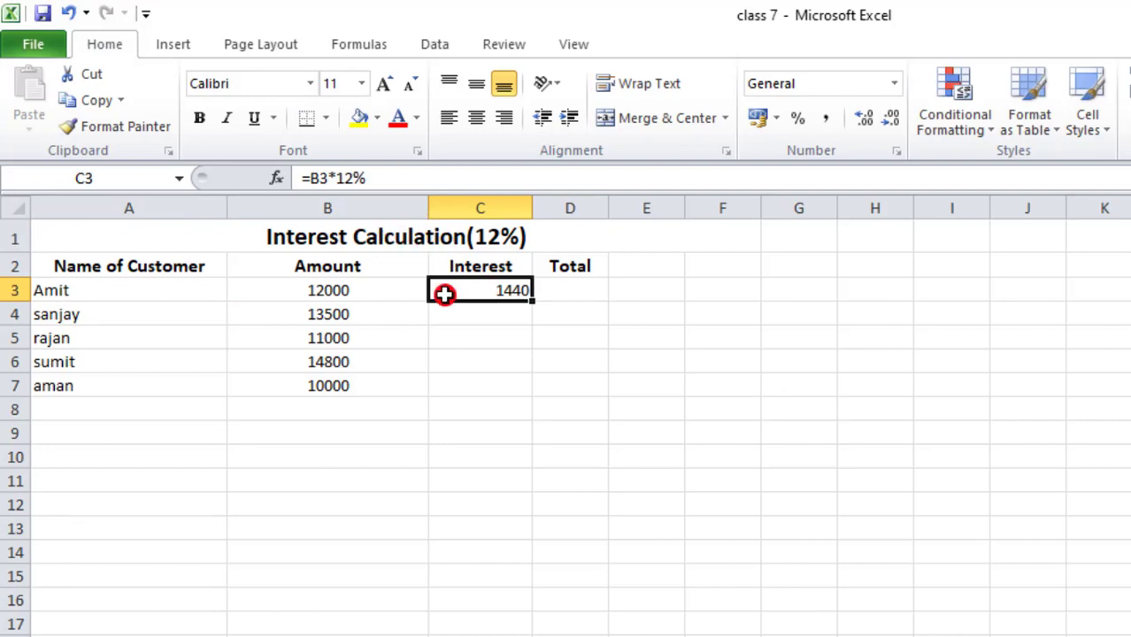
left_click(130, 295)
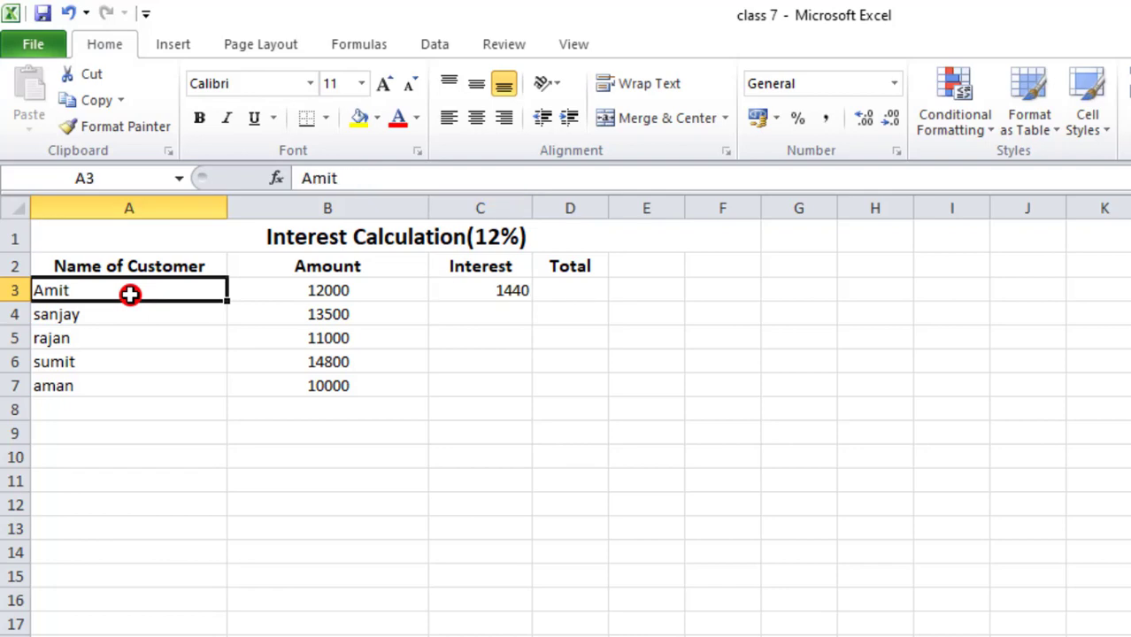
- Add up the first customer's amount and interest in D3 with =SUM(B3:C3) and check the formula
left_click(561, 290)
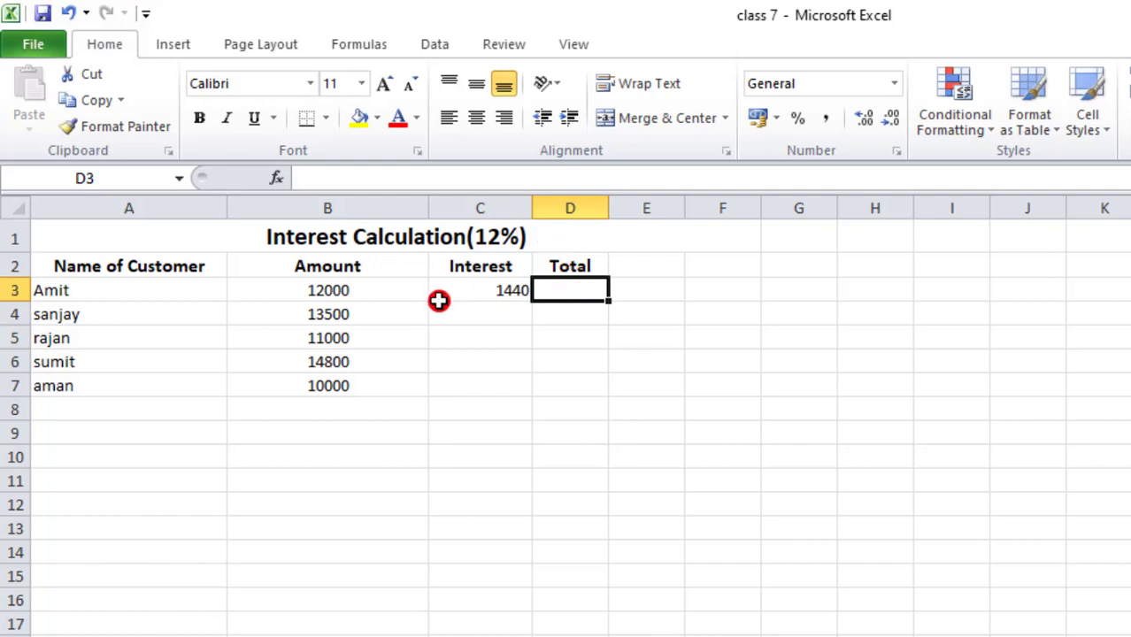
left_click(107, 294)
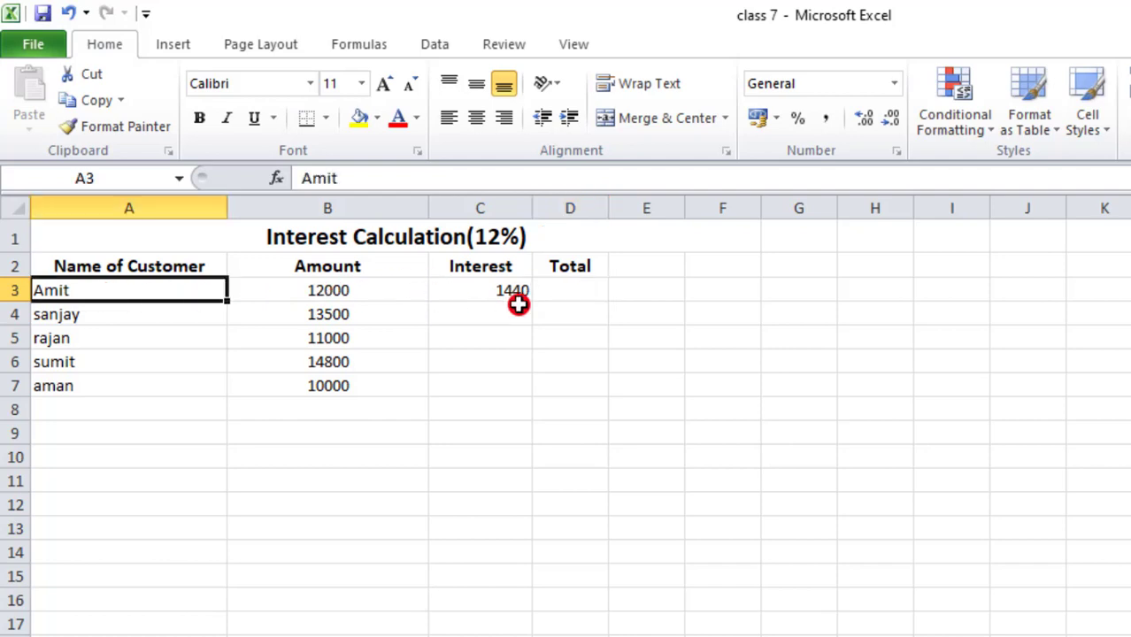
left_click(576, 298)
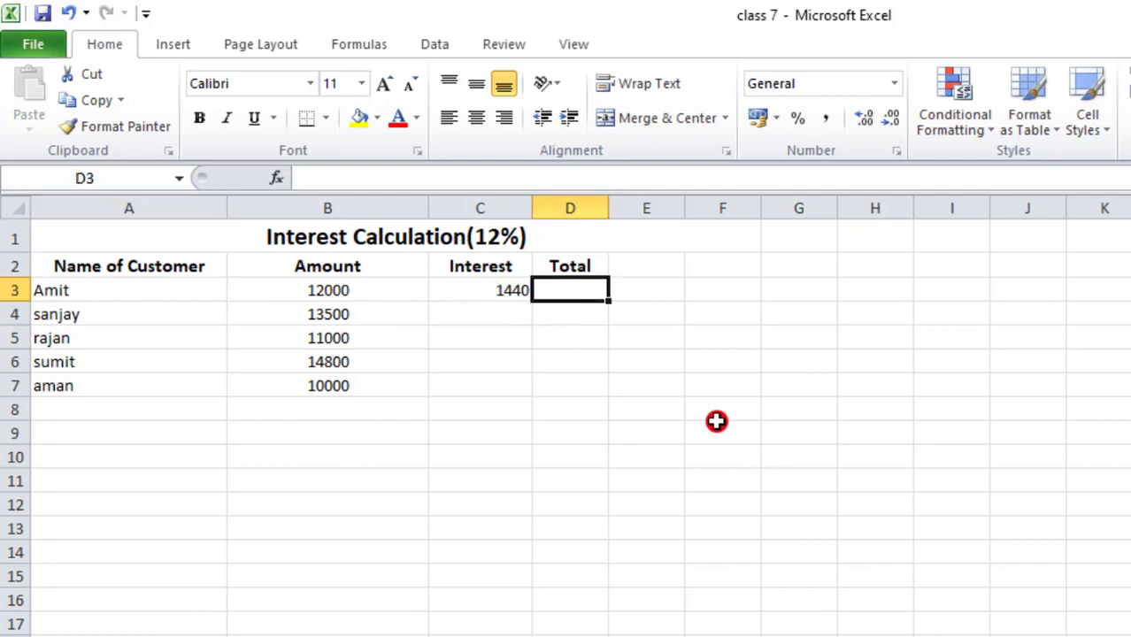
left_click_drag(363, 292, 518, 296)
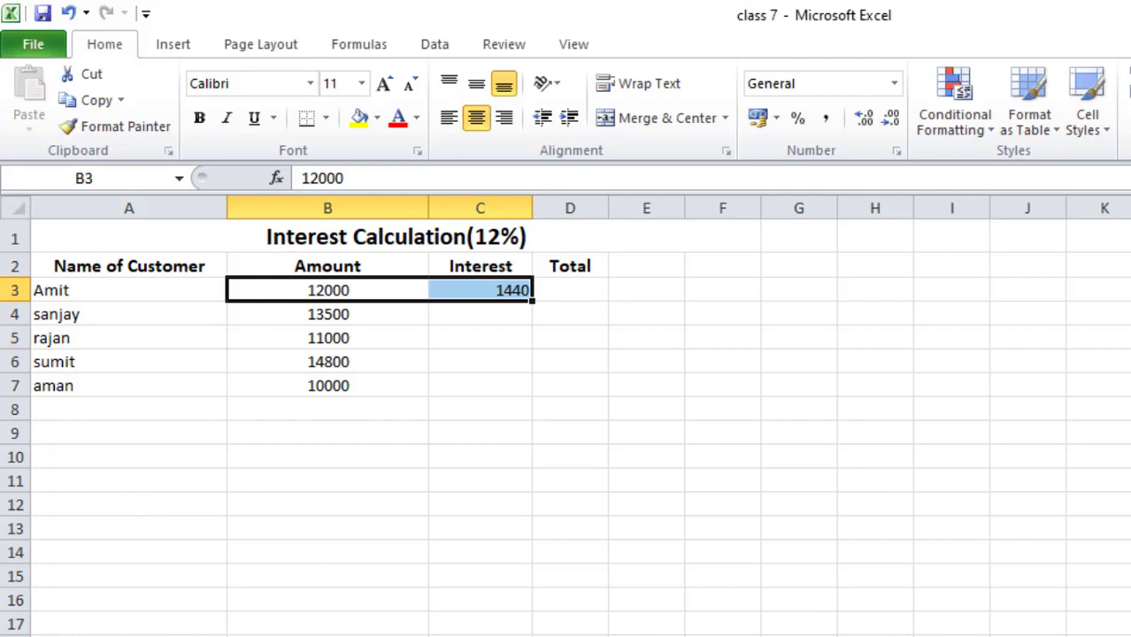
key("alt+equal")
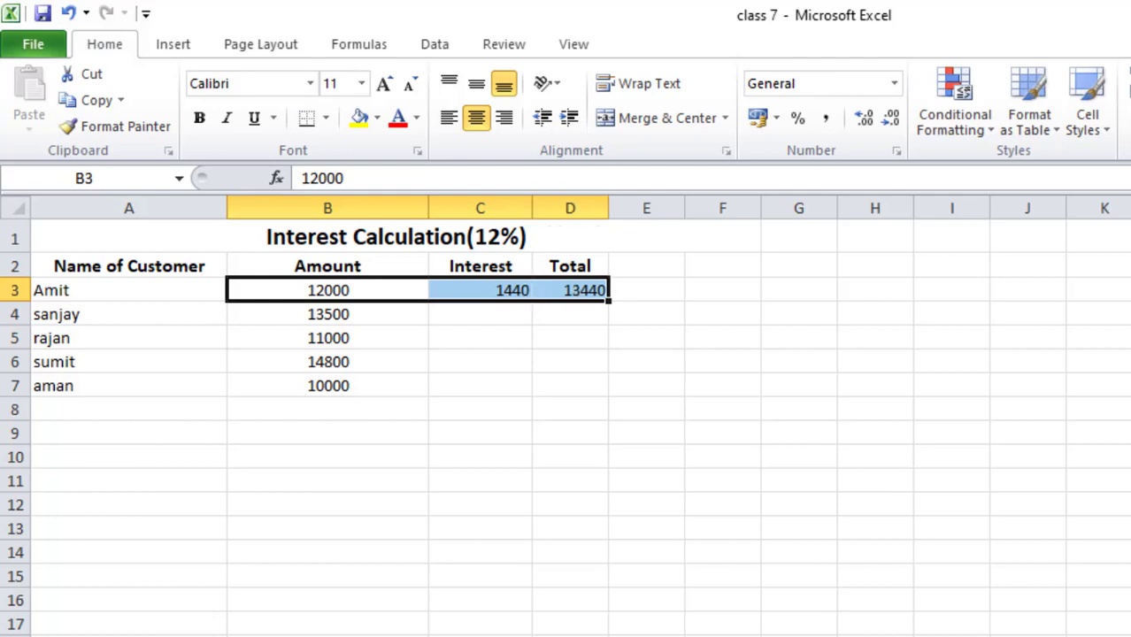
left_click(604, 296)
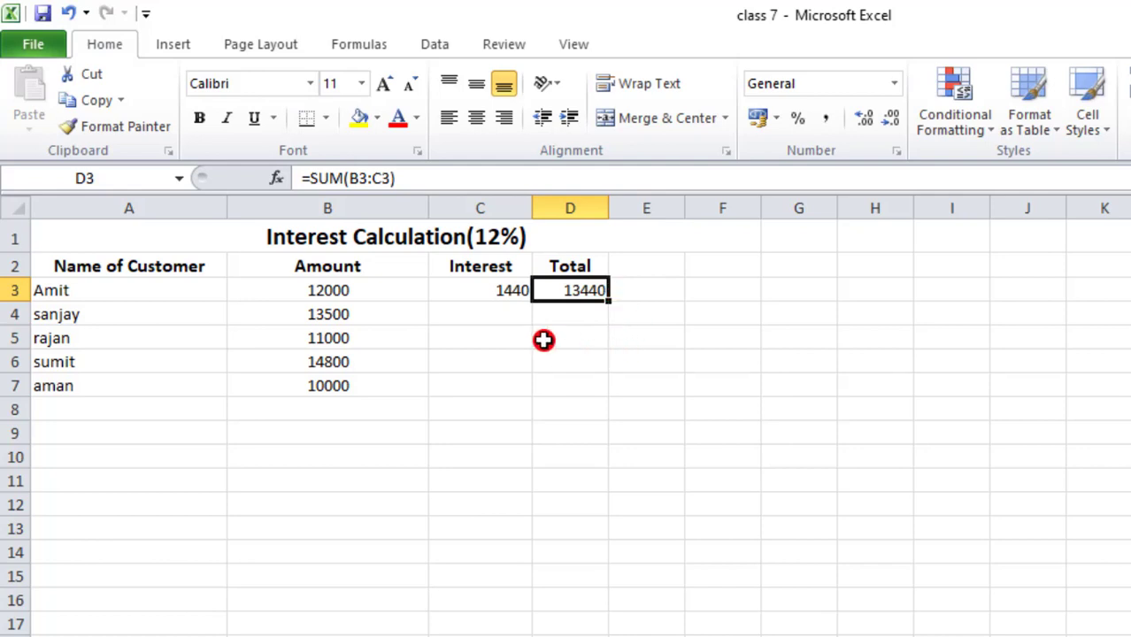
- Fill the interest formula from C3 down through C7 for the remaining customers
left_click(502, 293)
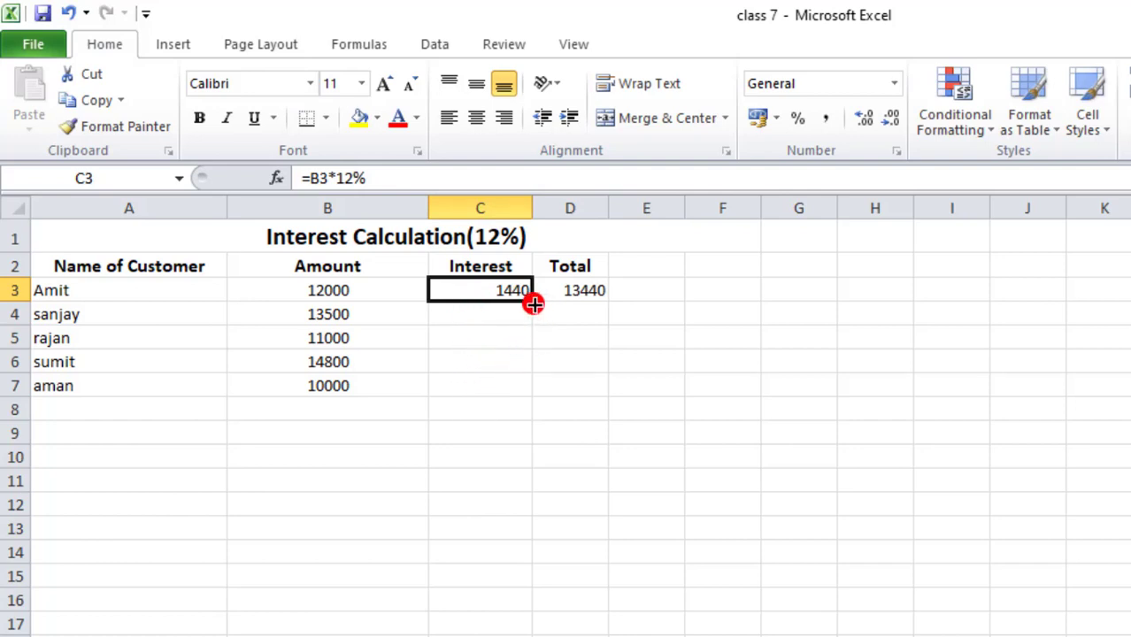
left_click_drag(534, 304, 531, 394)
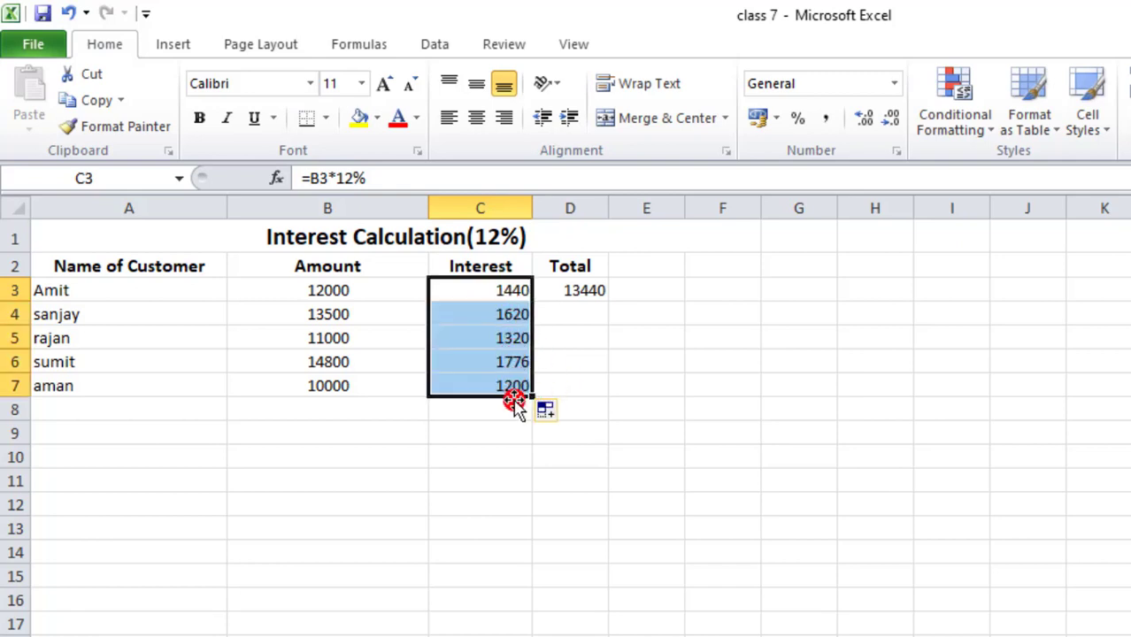
- Fill the total formula from D3 down through D7 and check the last customer's amount, interest and total
left_click(576, 298)
left_click_drag(608, 302, 610, 394)
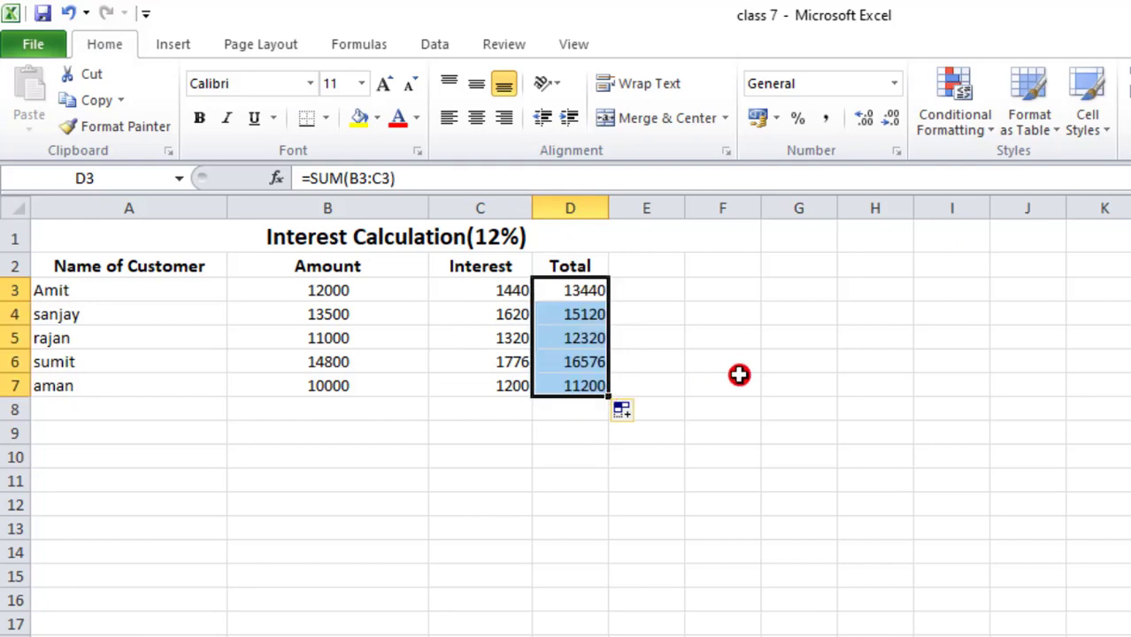
left_click(50, 386)
left_click(327, 385)
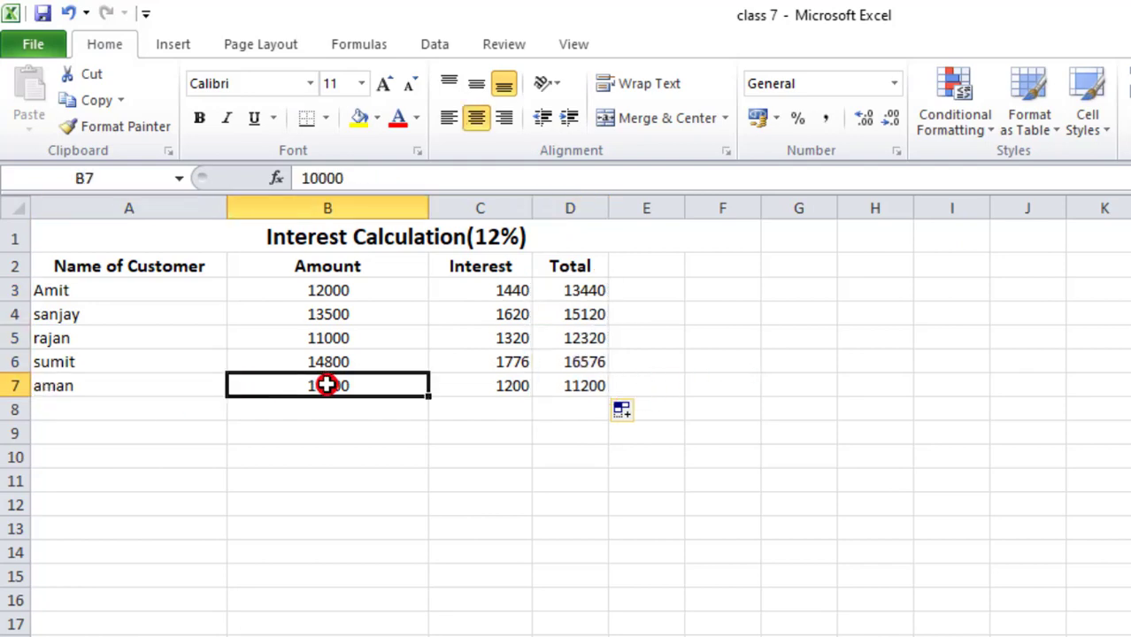
left_click(483, 385)
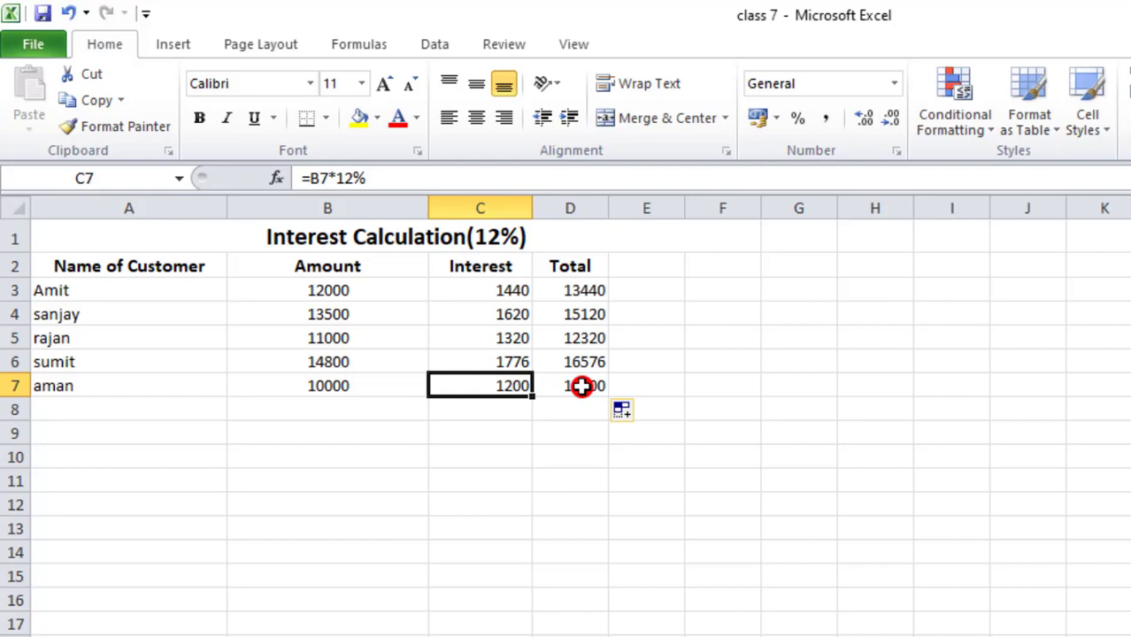
left_click(552, 385)
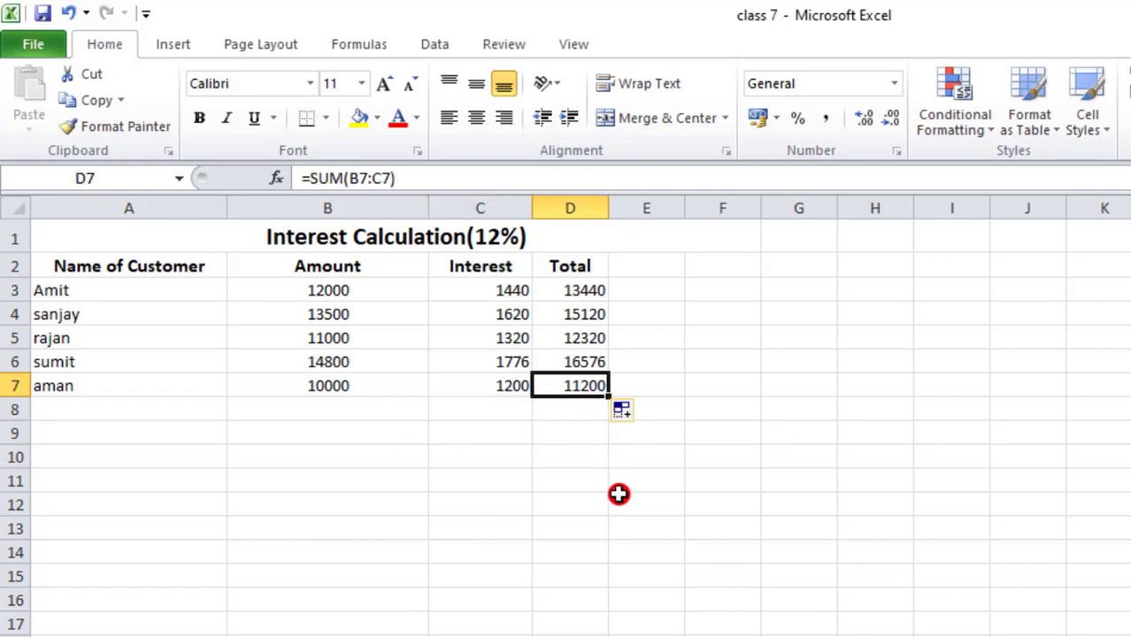
- Examine the interest and total formulas for the customers in rows 3 to 6
left_click(466, 289)
left_click(591, 295)
left_click(499, 314)
left_click(571, 339)
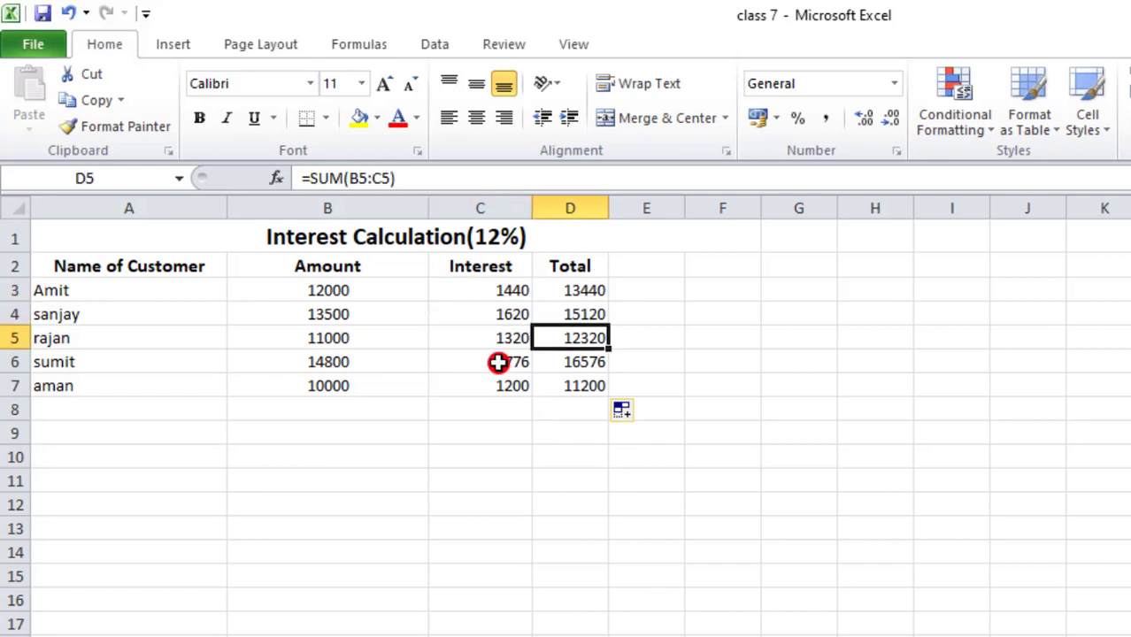
left_click(498, 362)
left_click(559, 361)
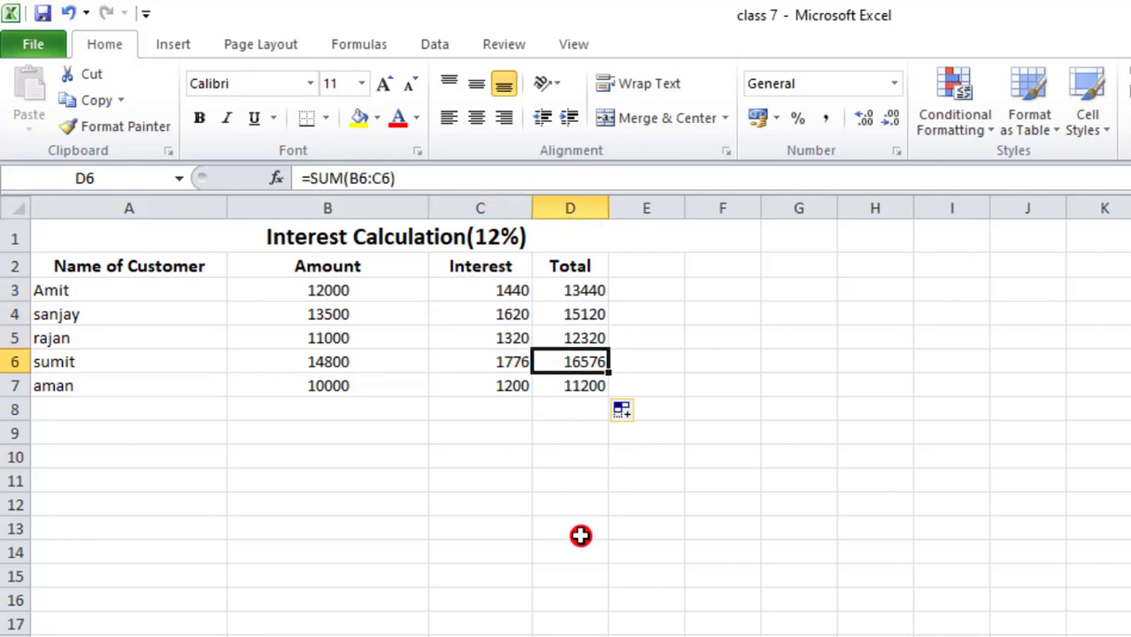
left_click(478, 286)
left_click(587, 293)
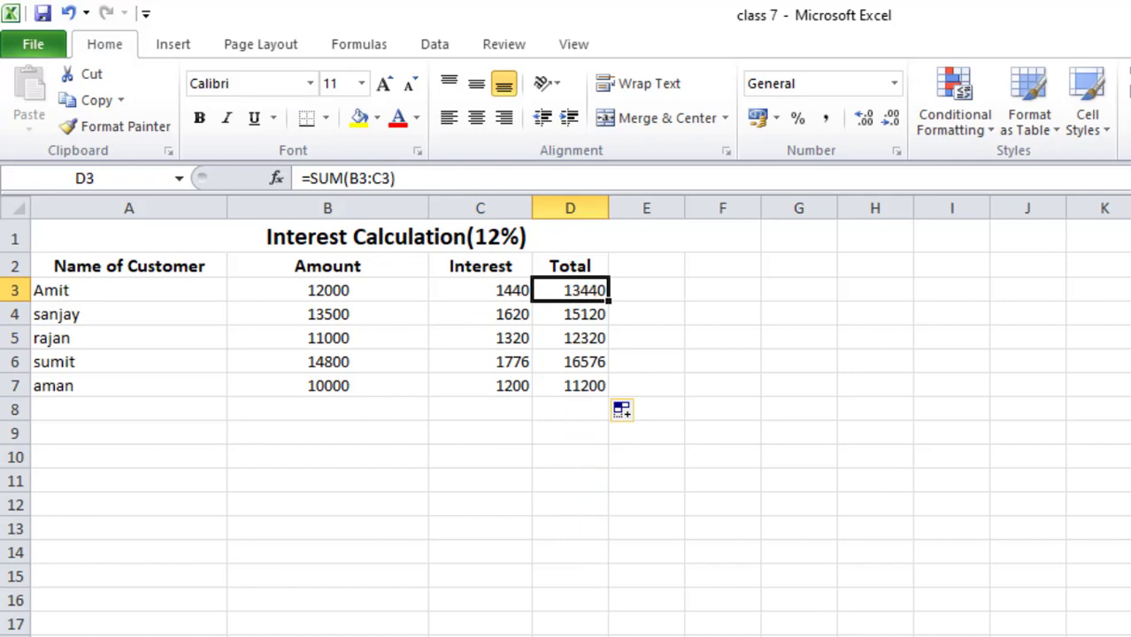
- Switch to the Electronic Items List sheet and review the L.E.D row's price and number of items
key("ctrl+Page_Down")
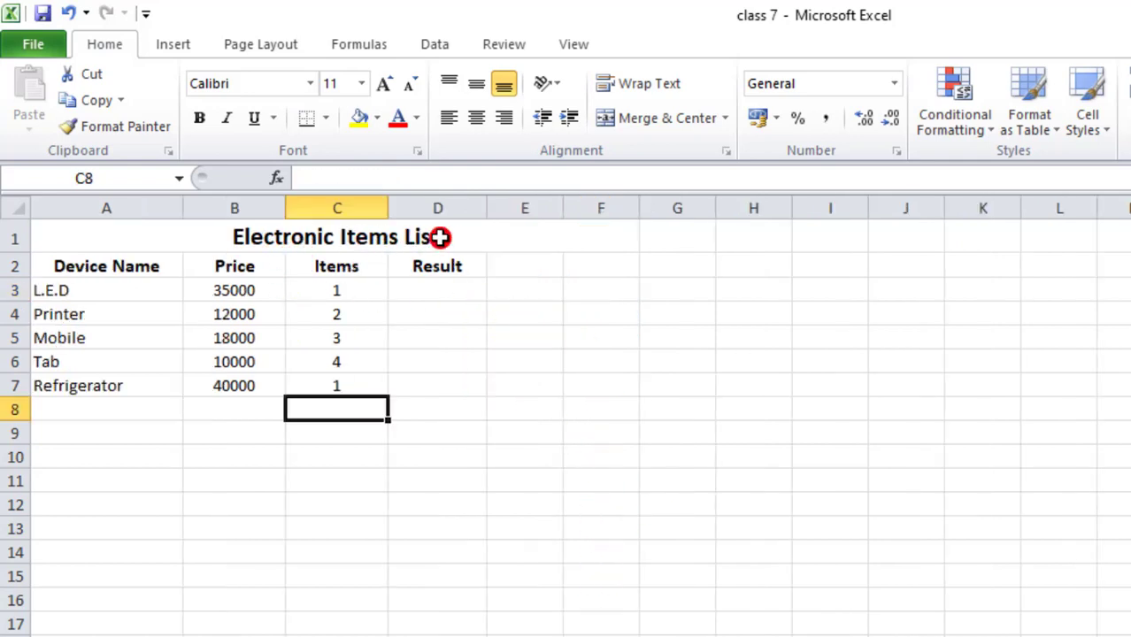
left_click(431, 291)
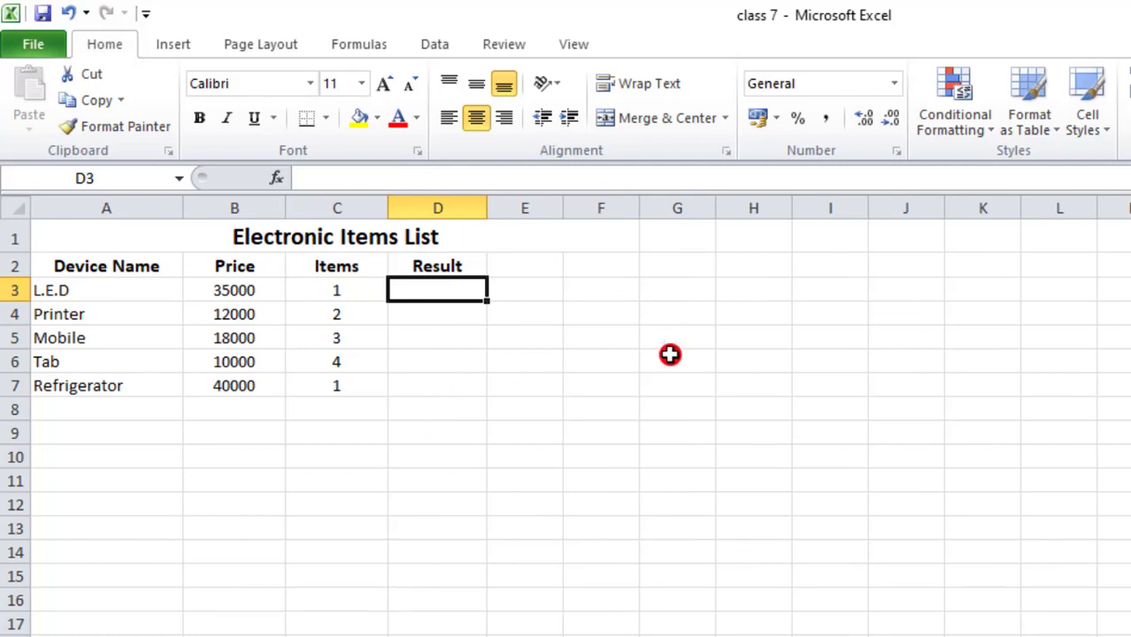
left_click(40, 292)
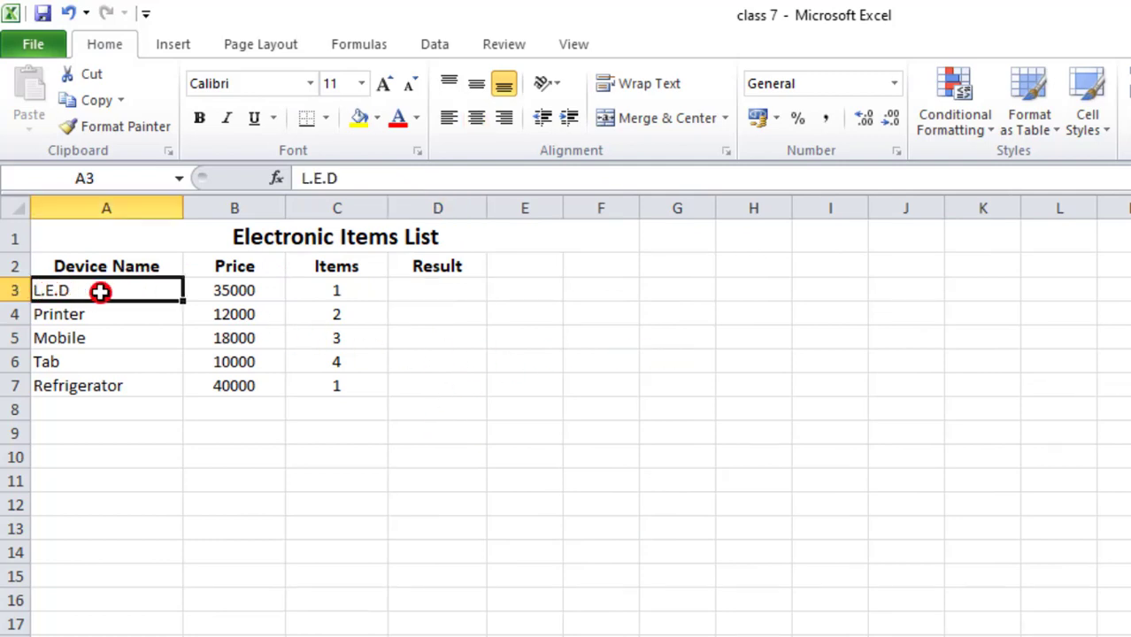
left_click(268, 287)
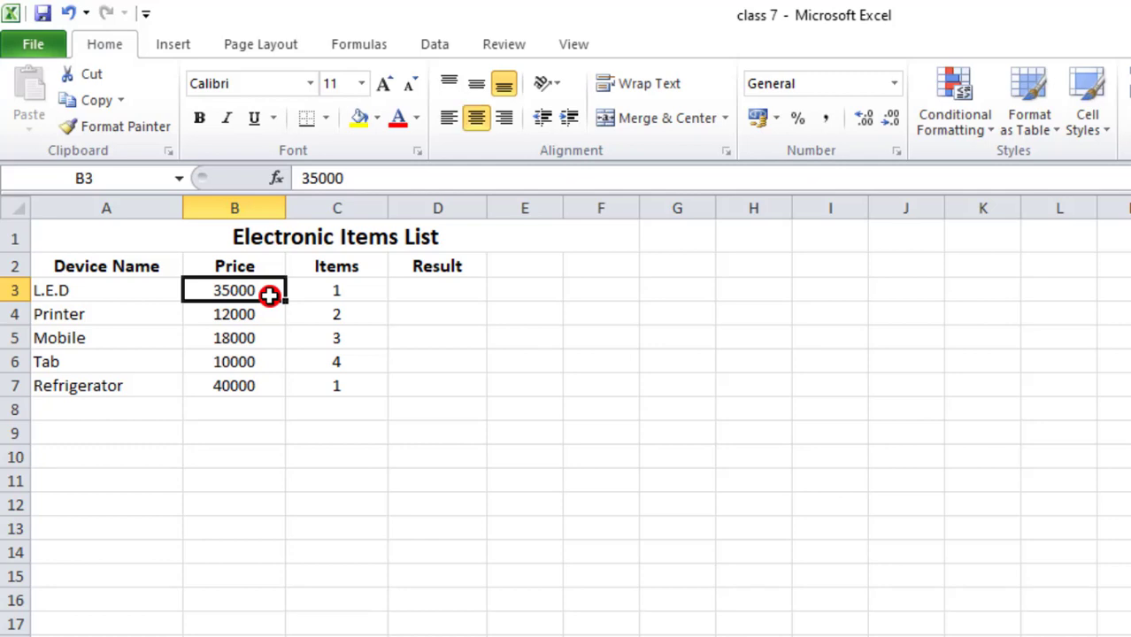
left_click(333, 292)
- Calculate the L.E.D result in D3 with the formula =B3*C3
left_click(441, 291)
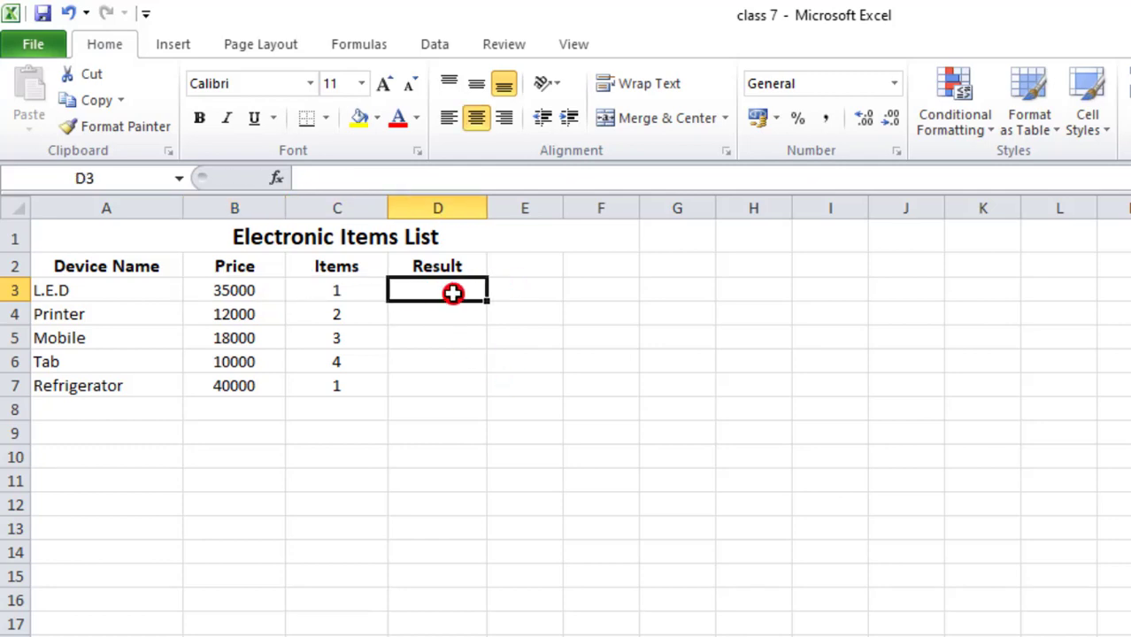
type("=")
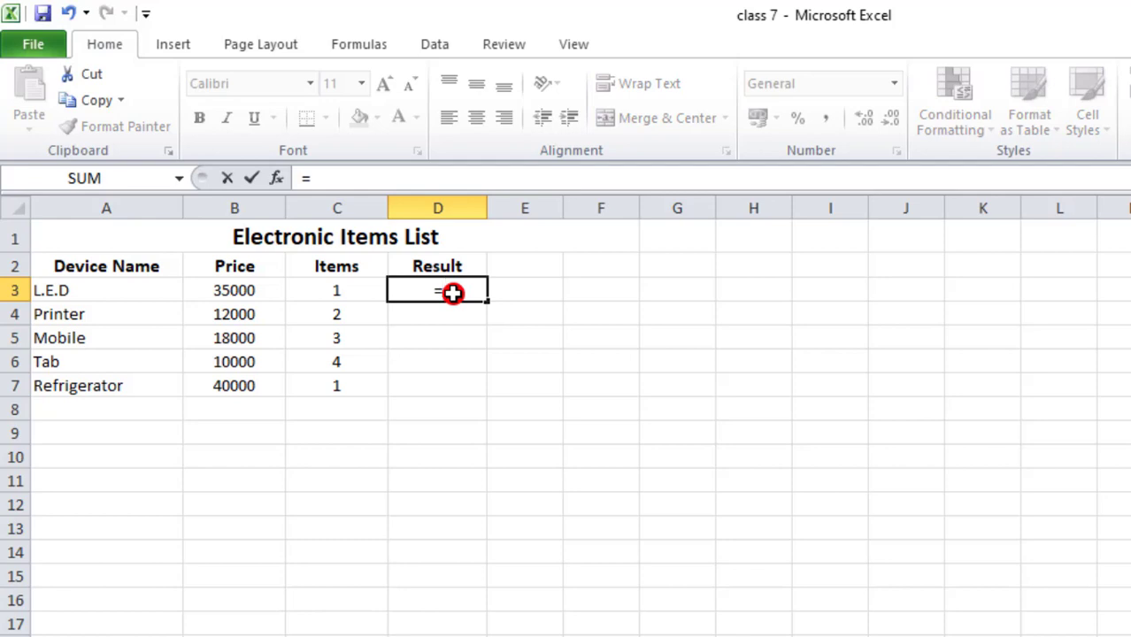
left_click(223, 293)
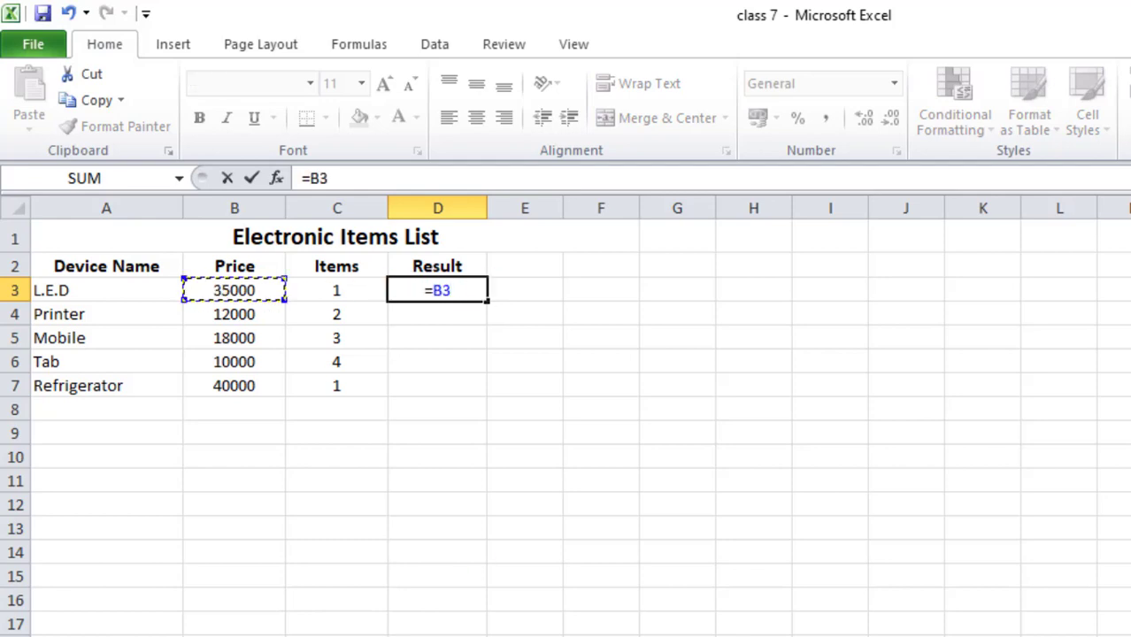
type("*")
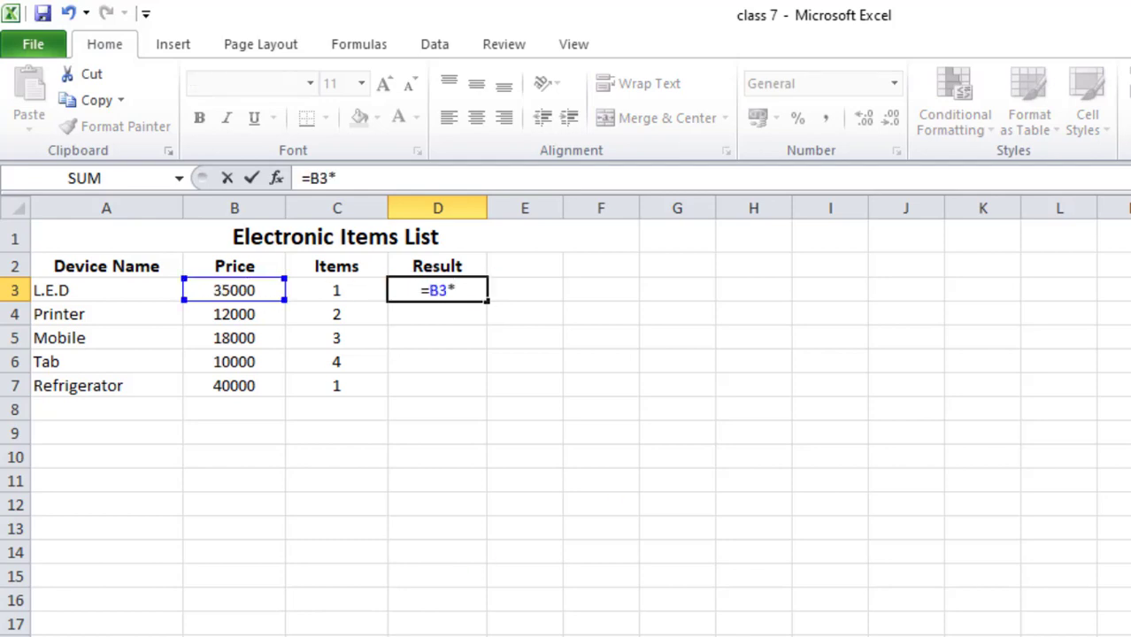
left_click(375, 298)
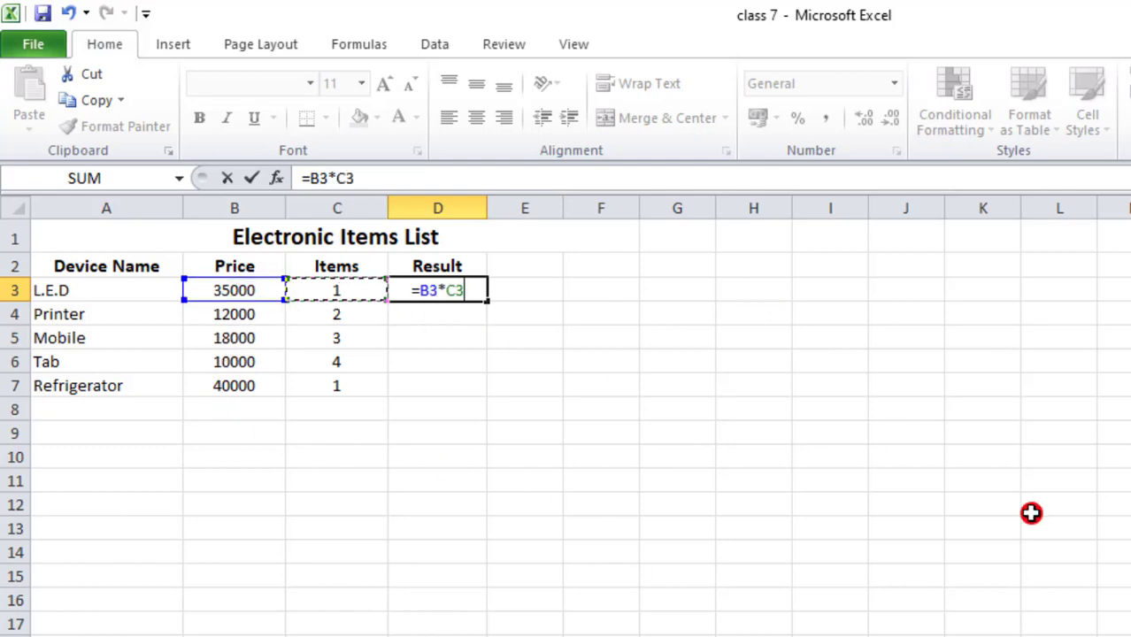
key("Return")
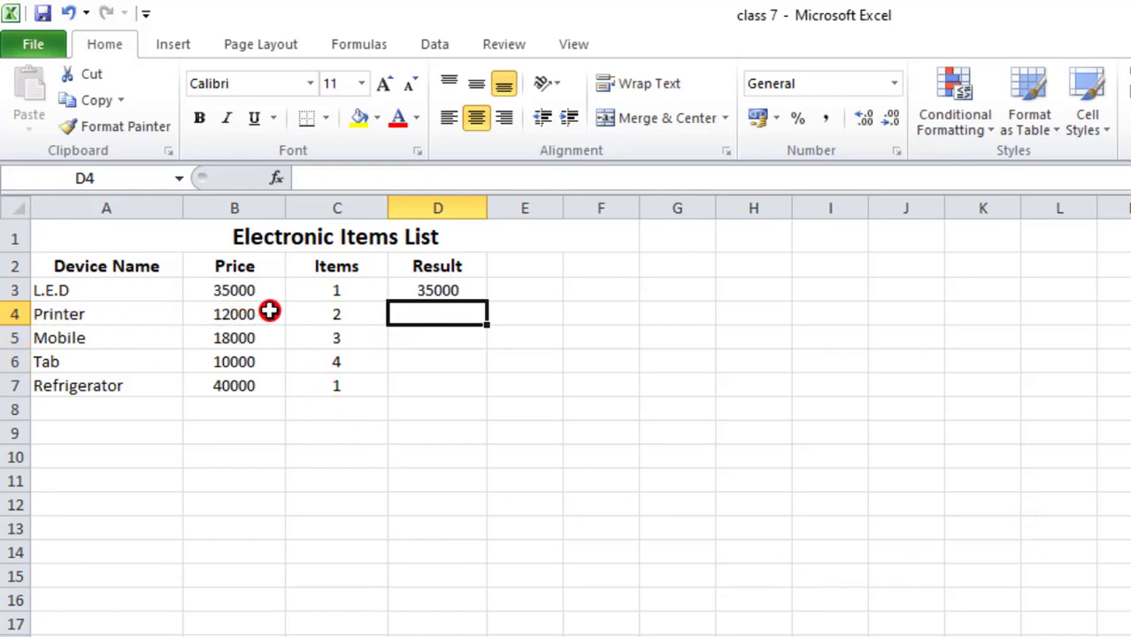
- Calculate the Printer result in D4 with the formula =B4*C4
left_click(355, 314)
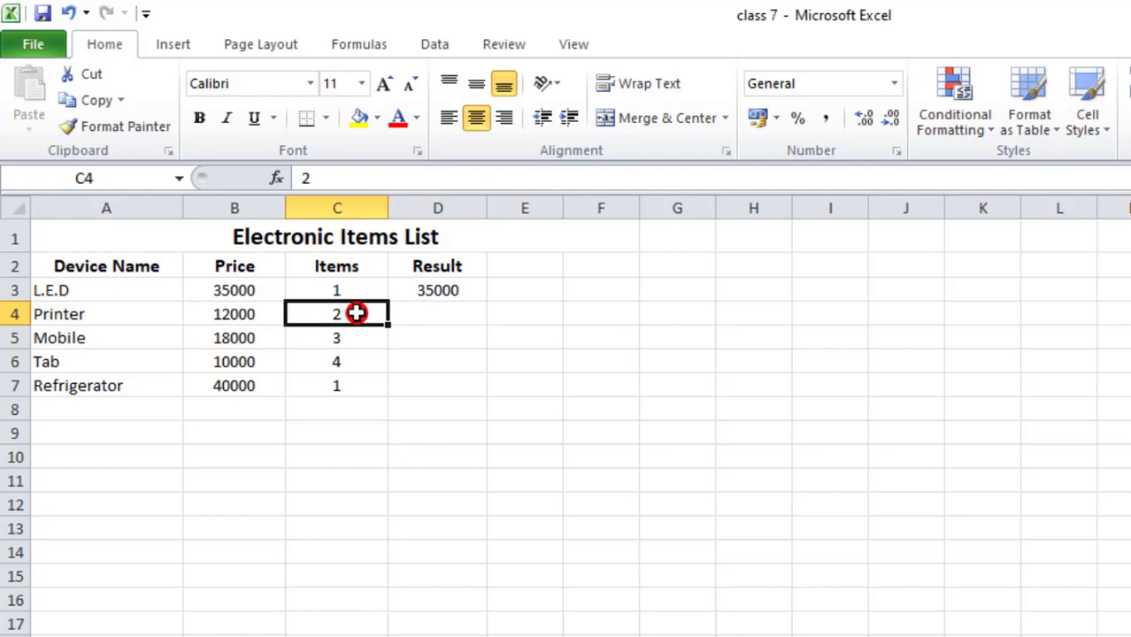
left_click(437, 314)
type("=")
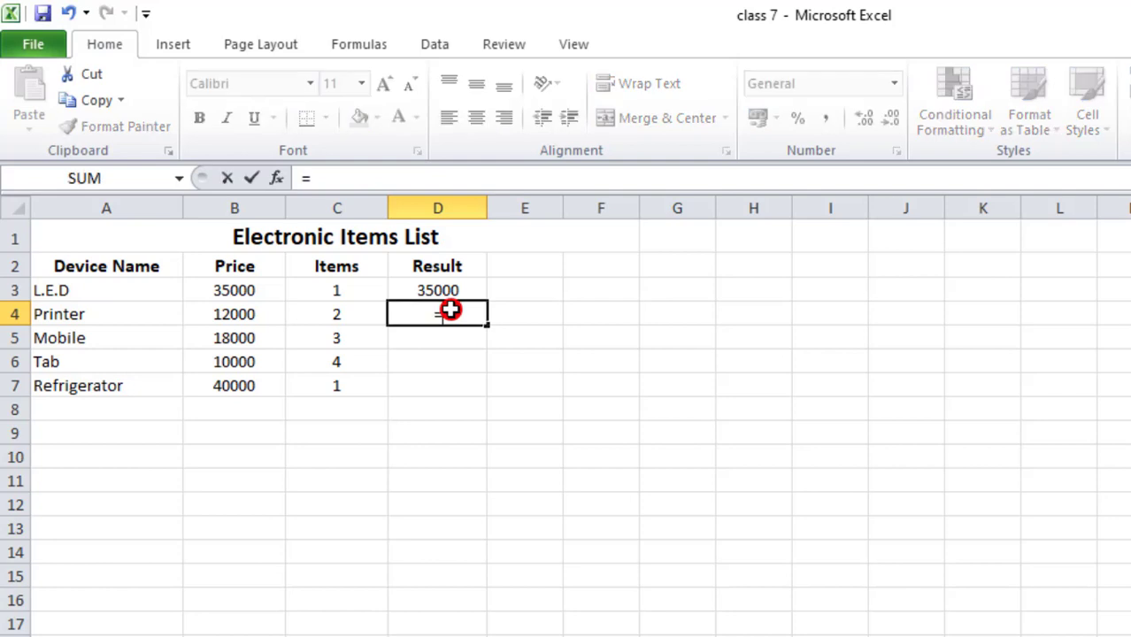
left_click(221, 313)
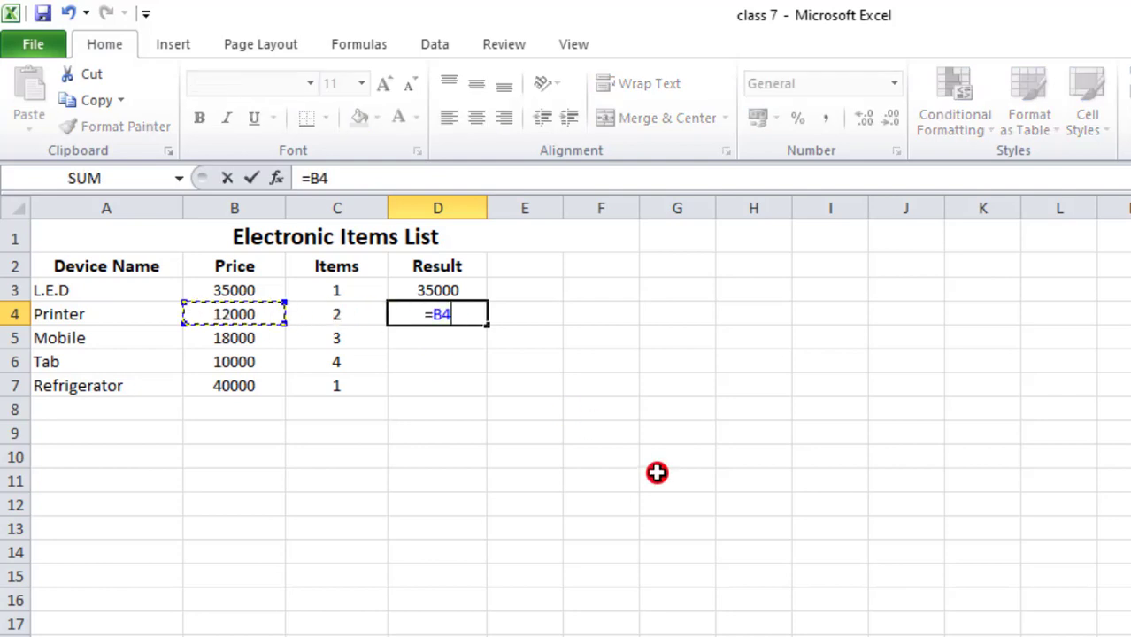
type("*")
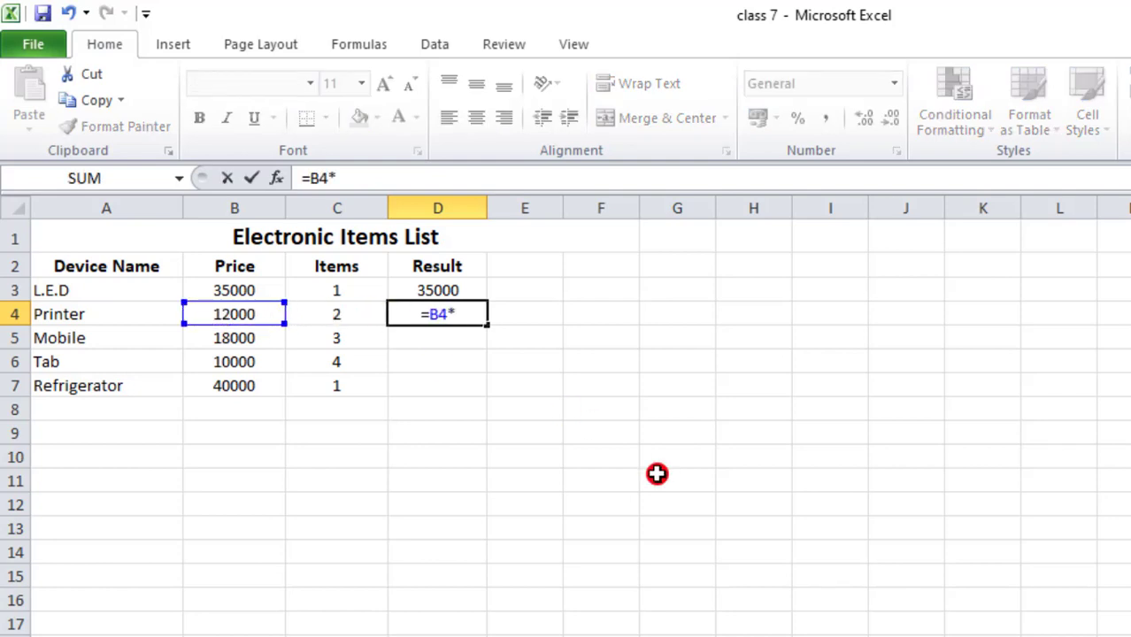
left_click(372, 316)
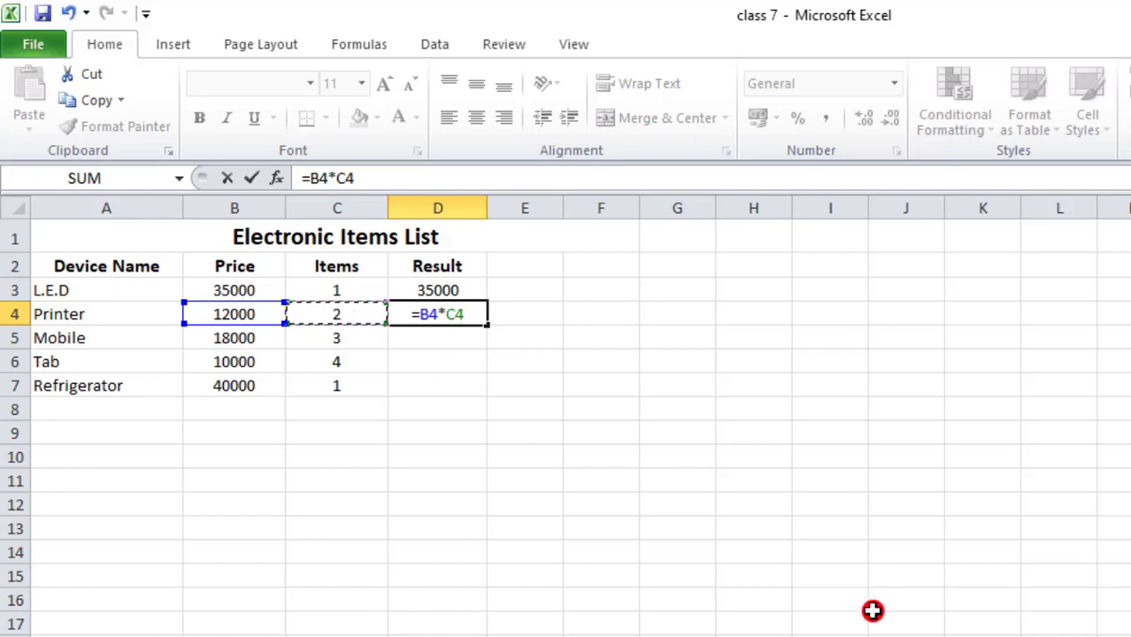
key("Return")
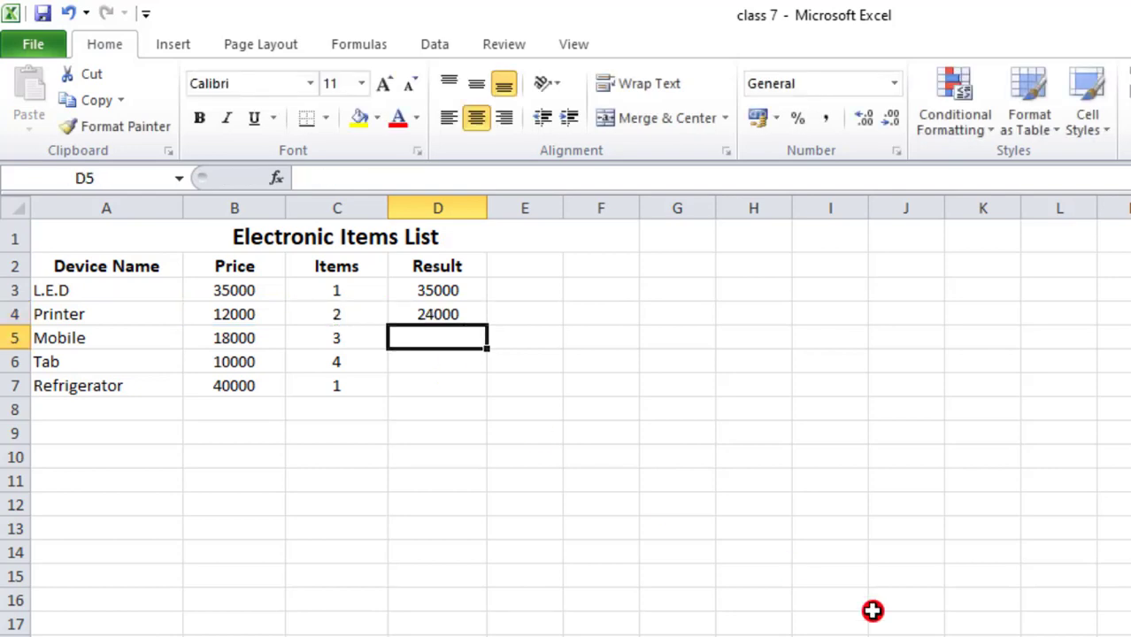
- Fill the result formula from D4 down through D7 for the remaining devices
left_click(442, 315)
left_click_drag(486, 328, 488, 397)
left_click(577, 360)
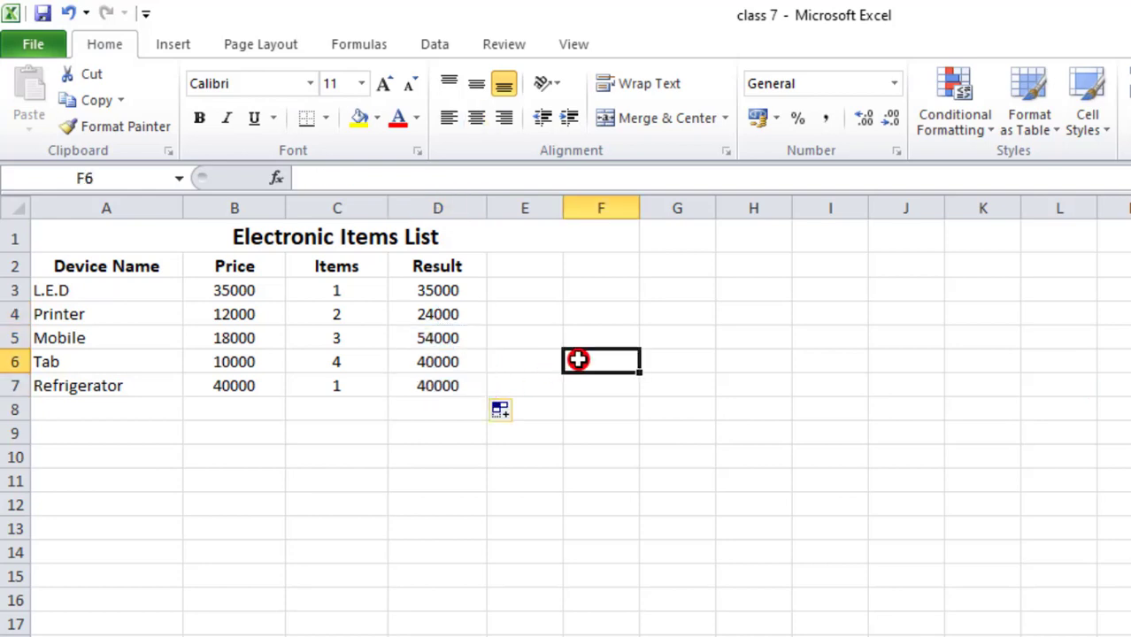
- Enter the label TOTAL in A8 below the device names and make it bold with a larger font size
left_click(104, 424)
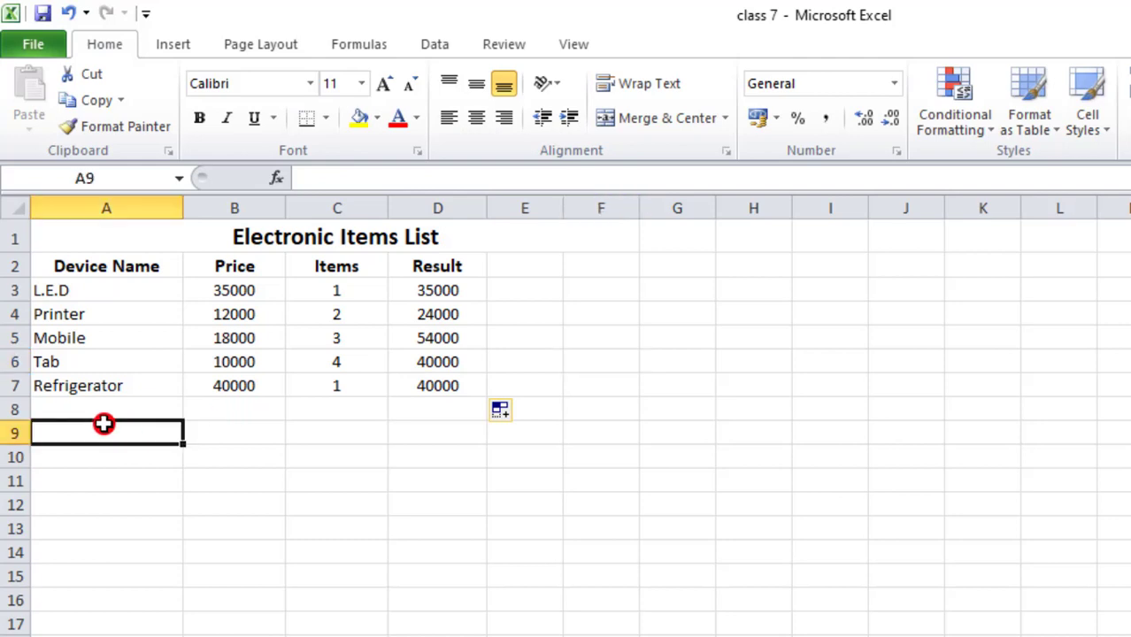
left_click(139, 410)
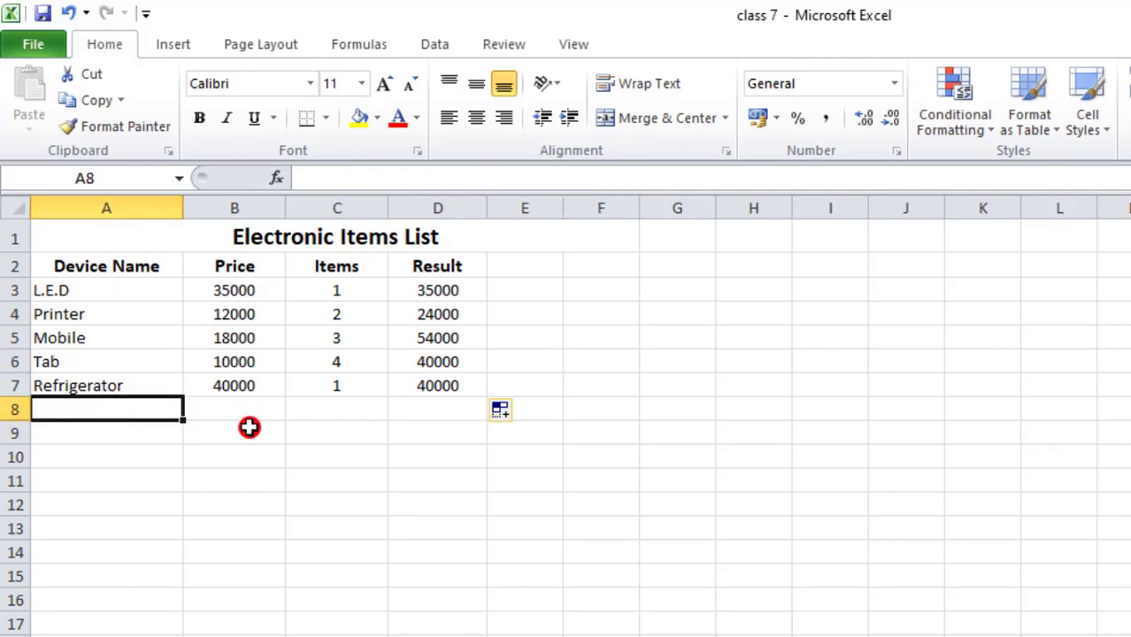
type("TOTAL")
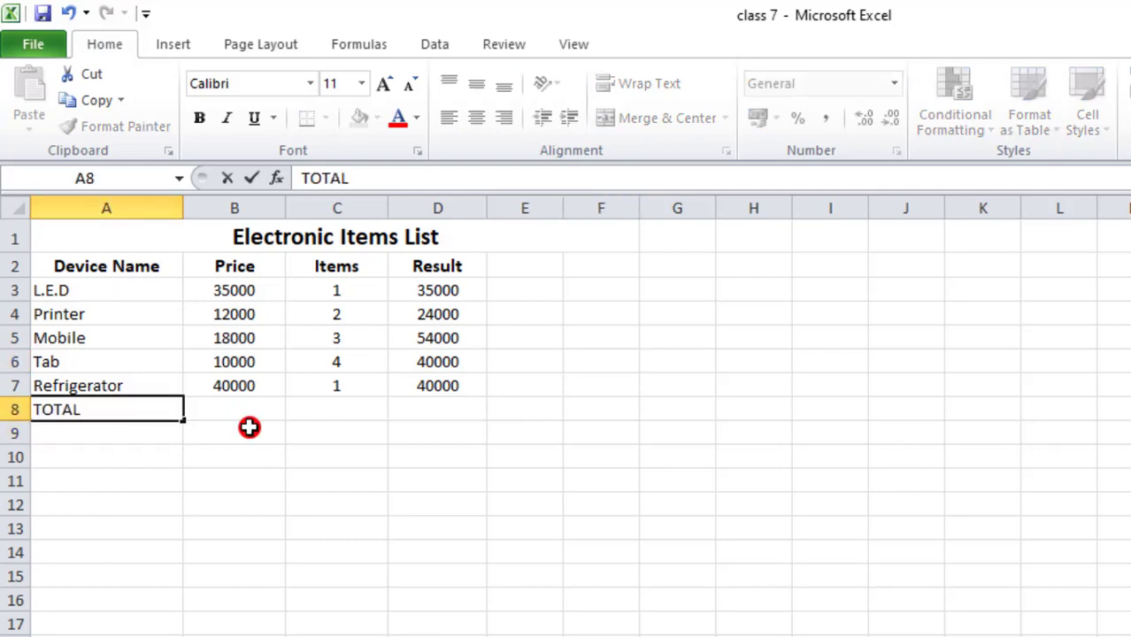
left_click(72, 526)
left_click(83, 407)
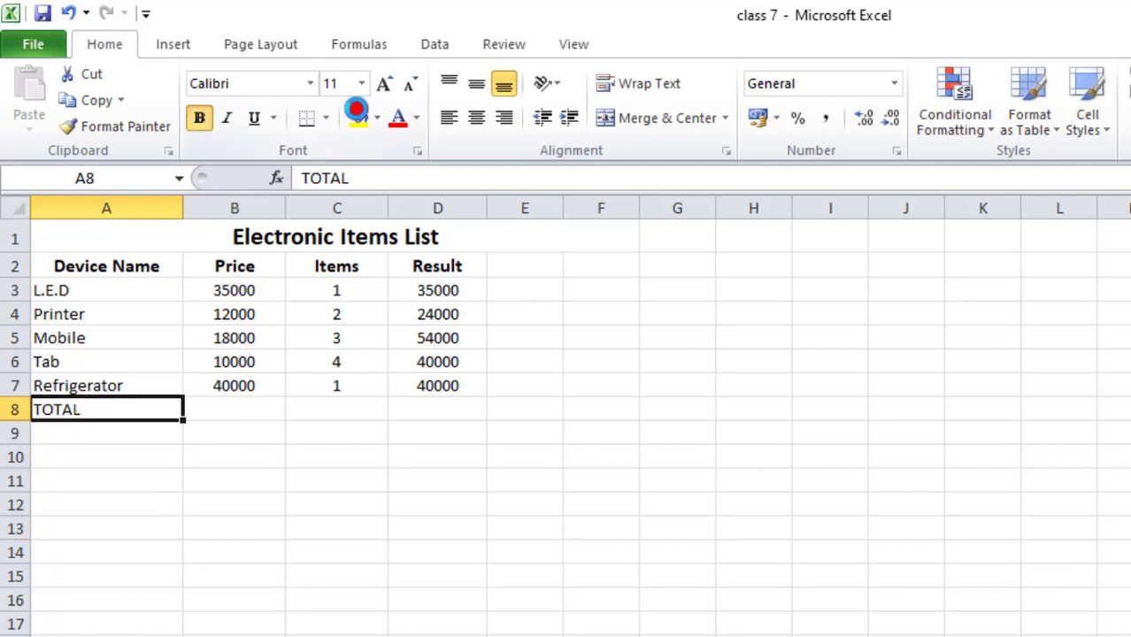
left_click(383, 83)
- Add up the Result column in D8 with =SUM(D3:D7) using AutoSum and check the formula
left_click_drag(437, 290, 454, 392)
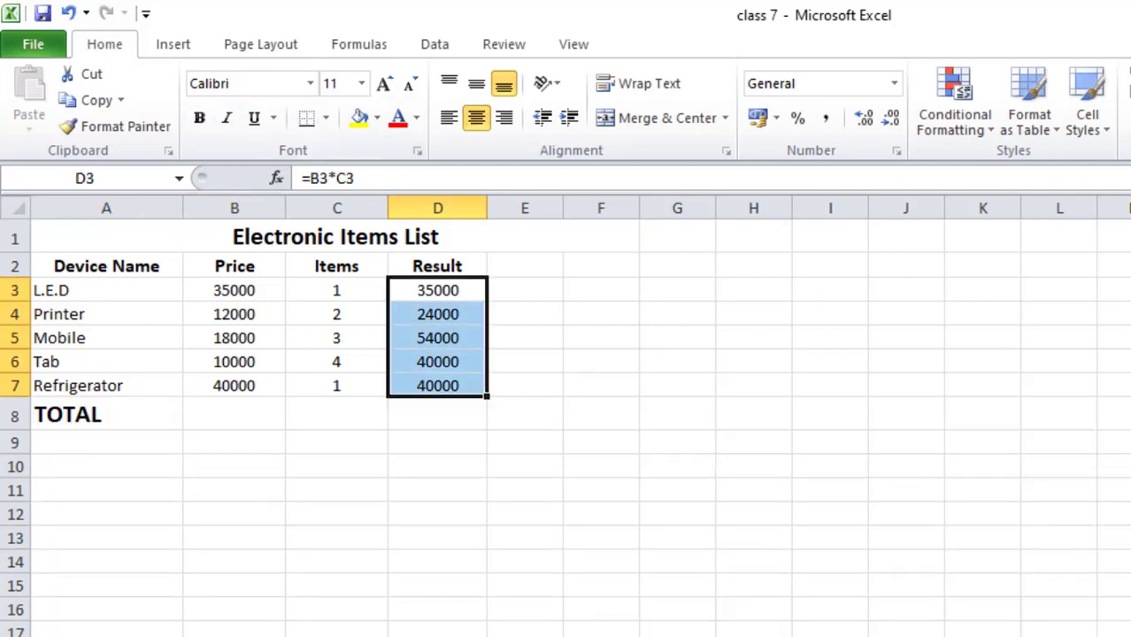
key("alt+=")
left_click(427, 411)
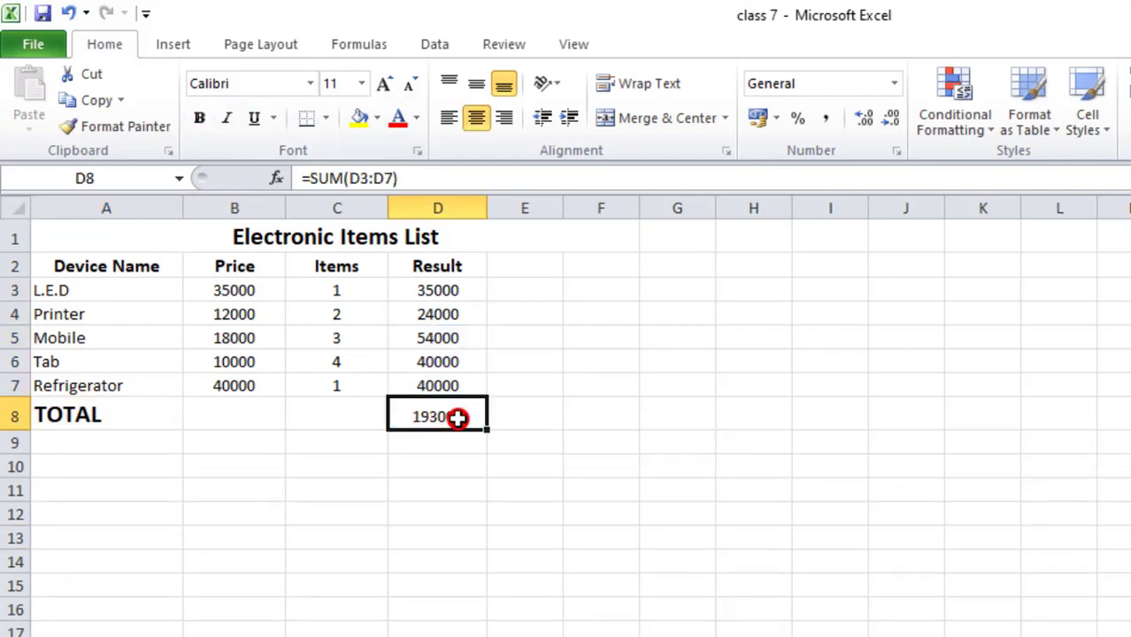